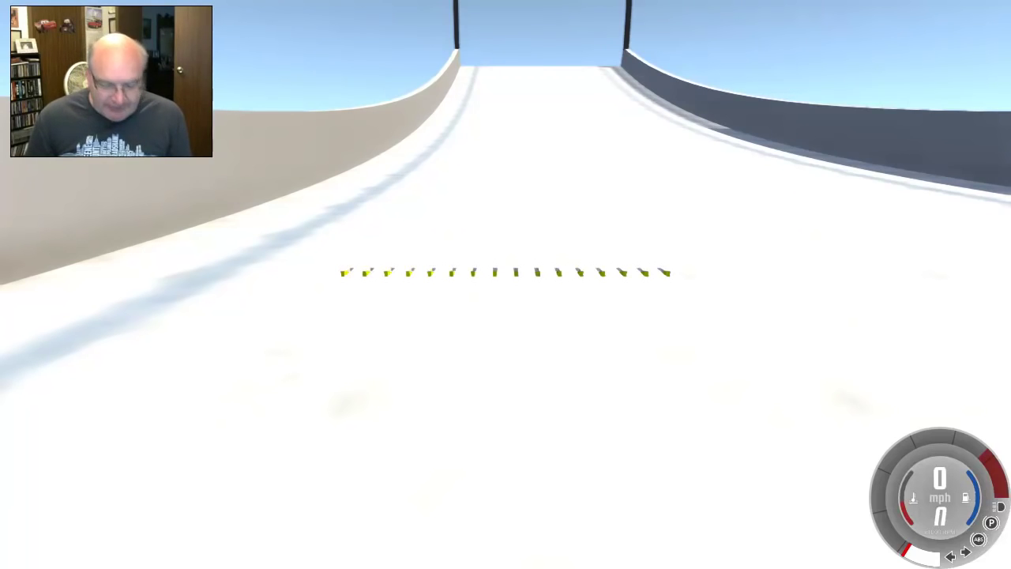
- Switch to a close camera view of the spike strip ramp and pause the simulation
key(c)
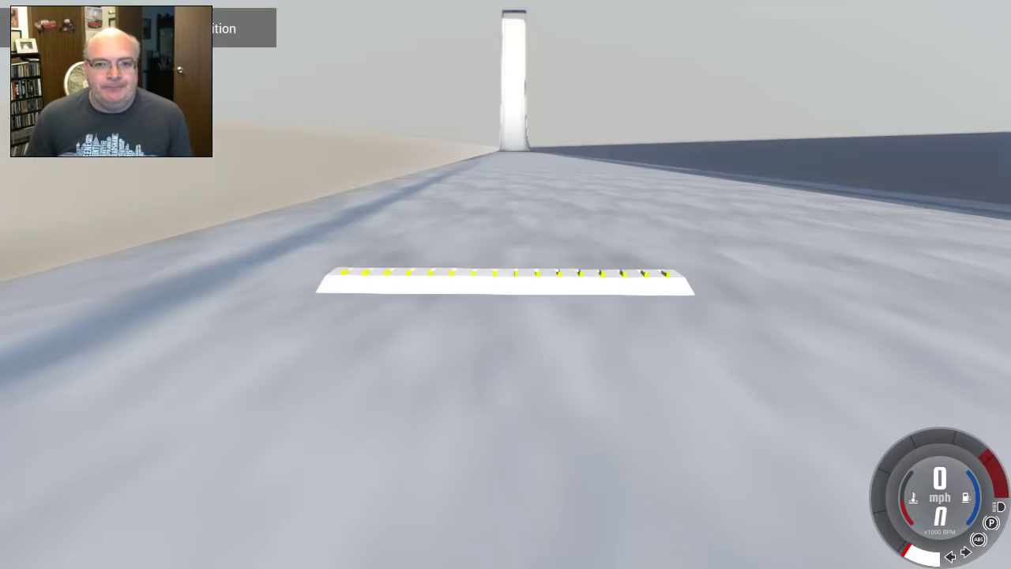
key(j)
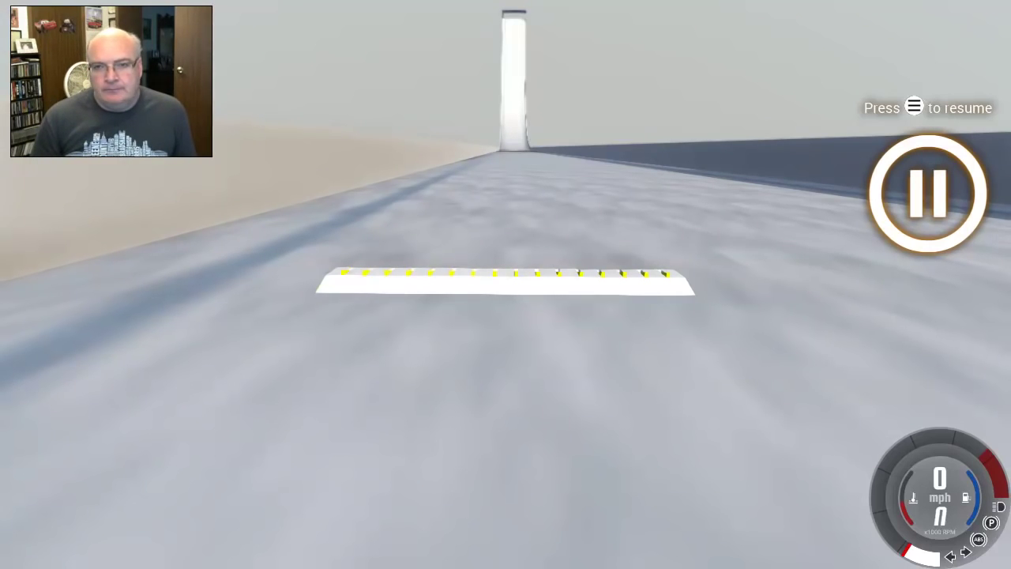
- In the World Editor, select spike ramp clone0 and drag it slightly along the slope
key(F11)
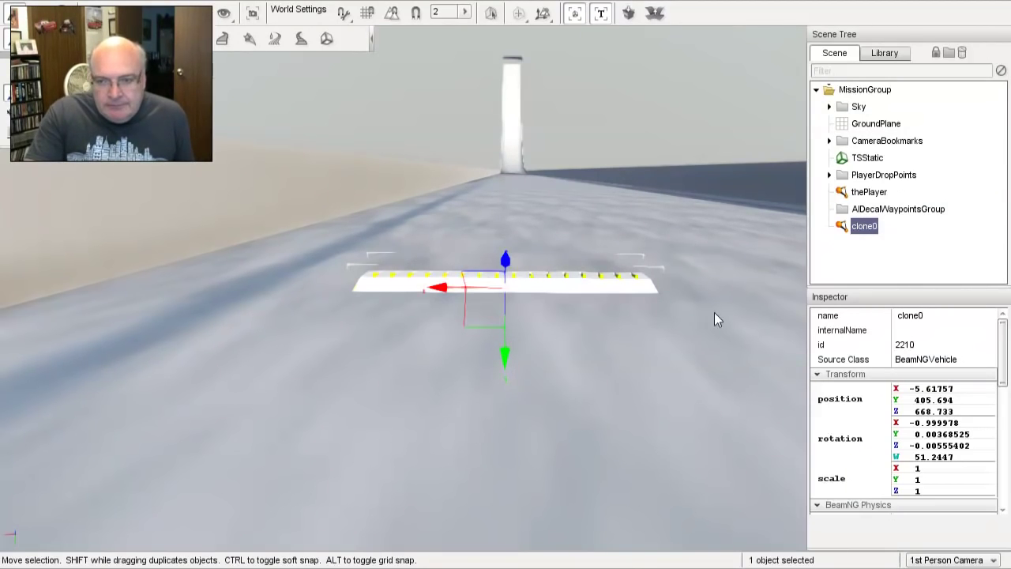
double_click(864, 226)
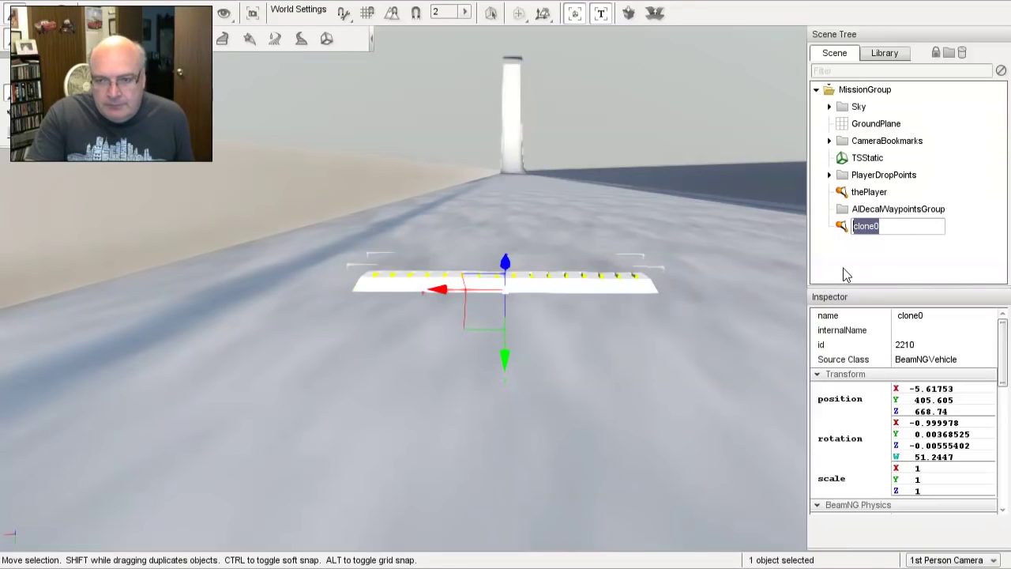
click(842, 229)
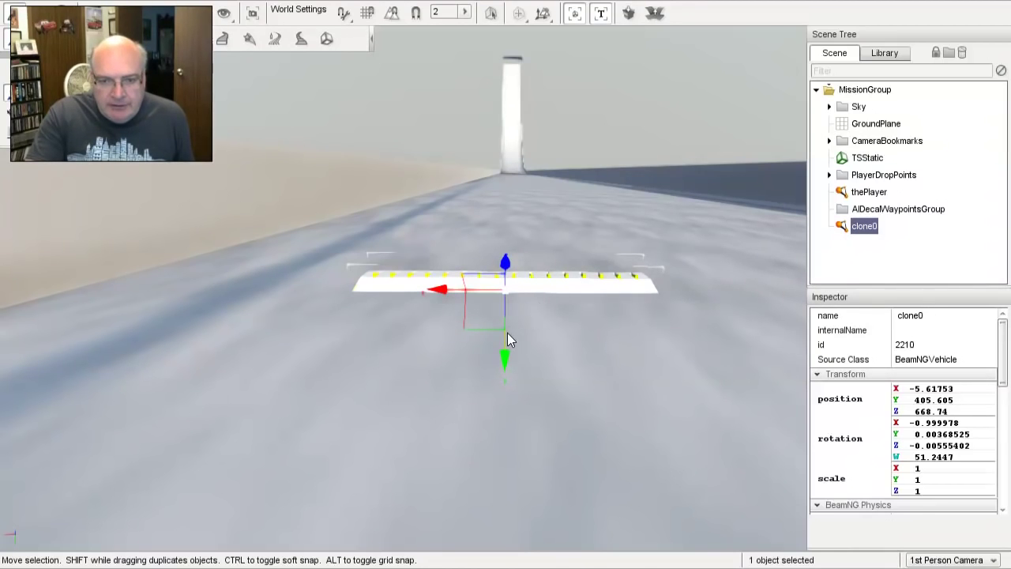
drag(506, 344, 498, 344)
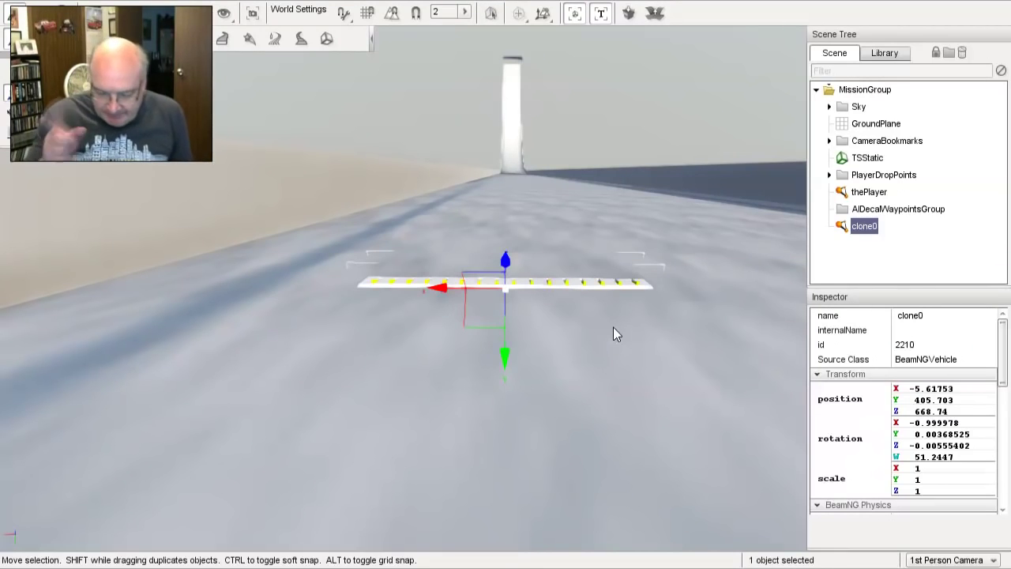
- Close the editor, run the simulation briefly, re-pause, and orbit around the spike ramp
key(F11)
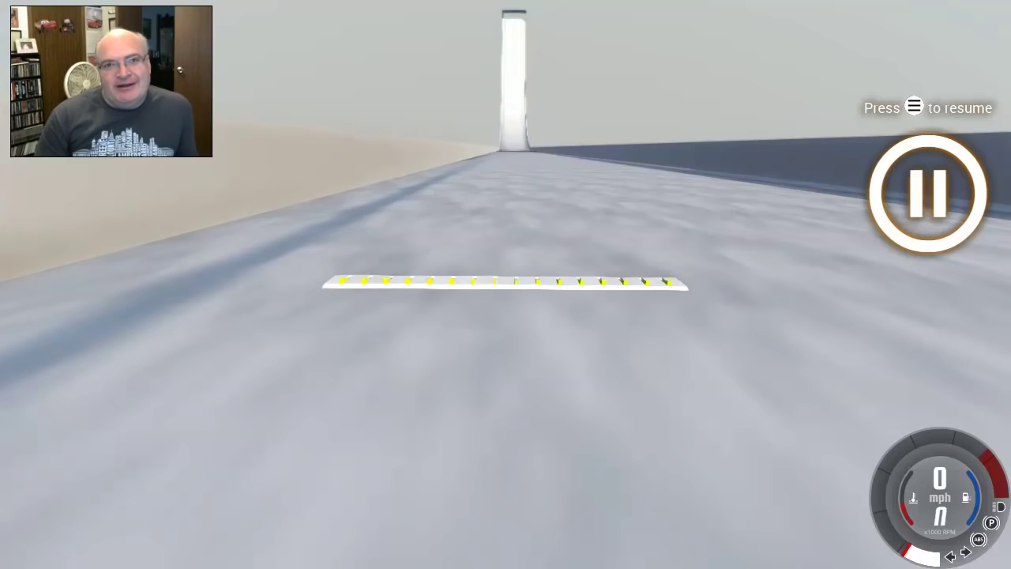
key(Escape)
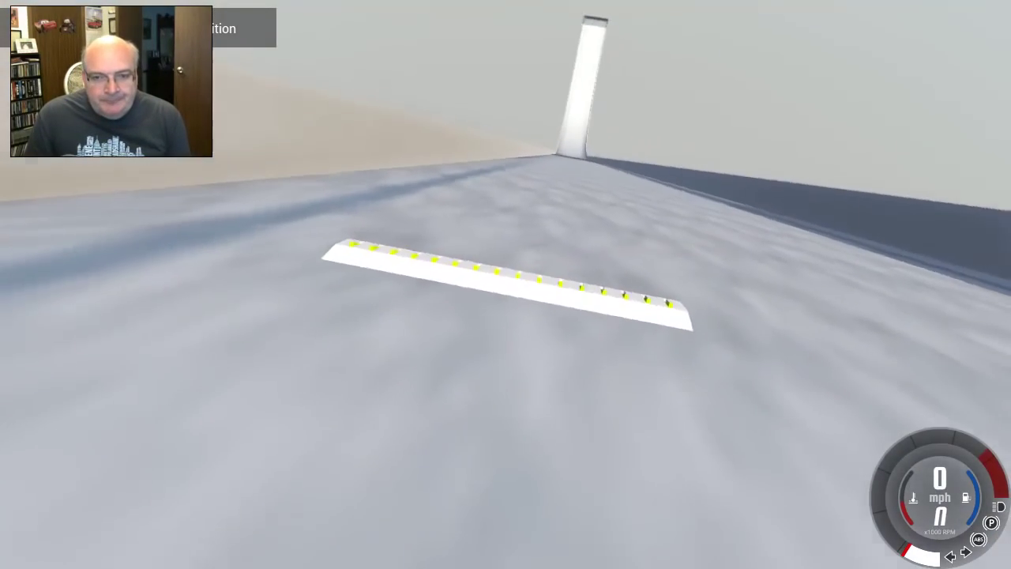
key(Escape)
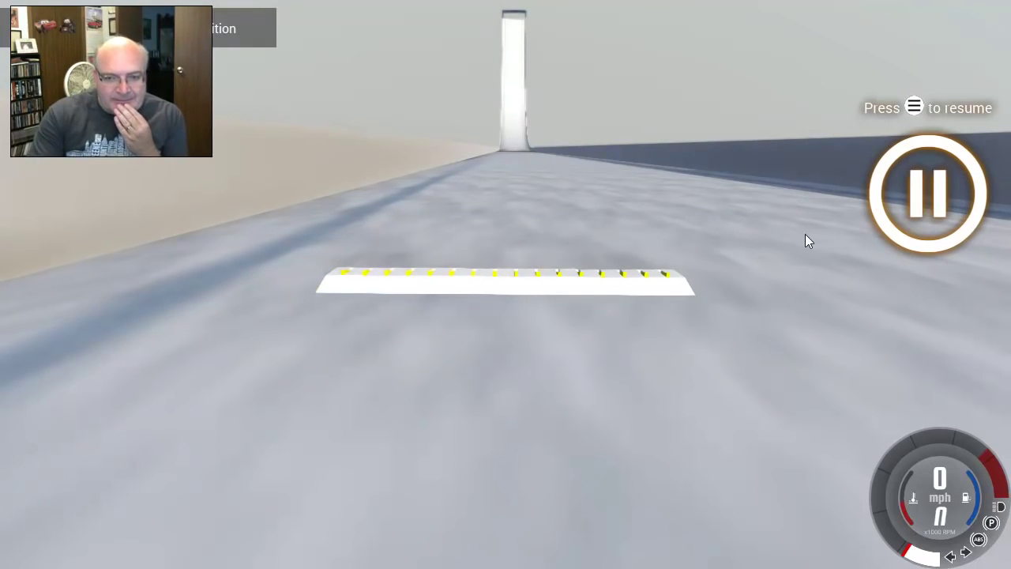
mouse_move(805, 234)
mouse_down()
mouse_move(505, 316)
mouse_move(709, 366)
mouse_up()
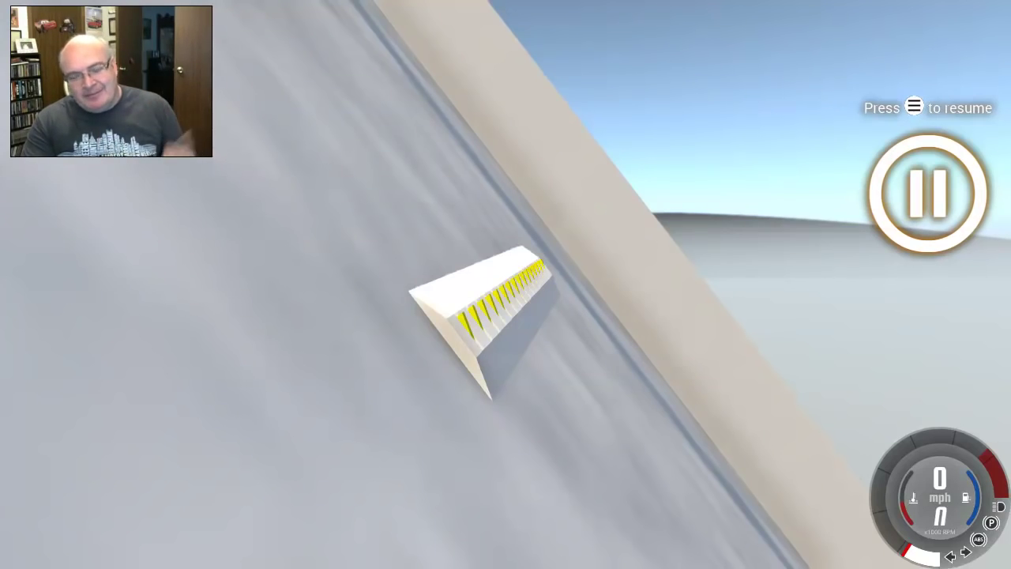
drag(568, 364, 506, 316)
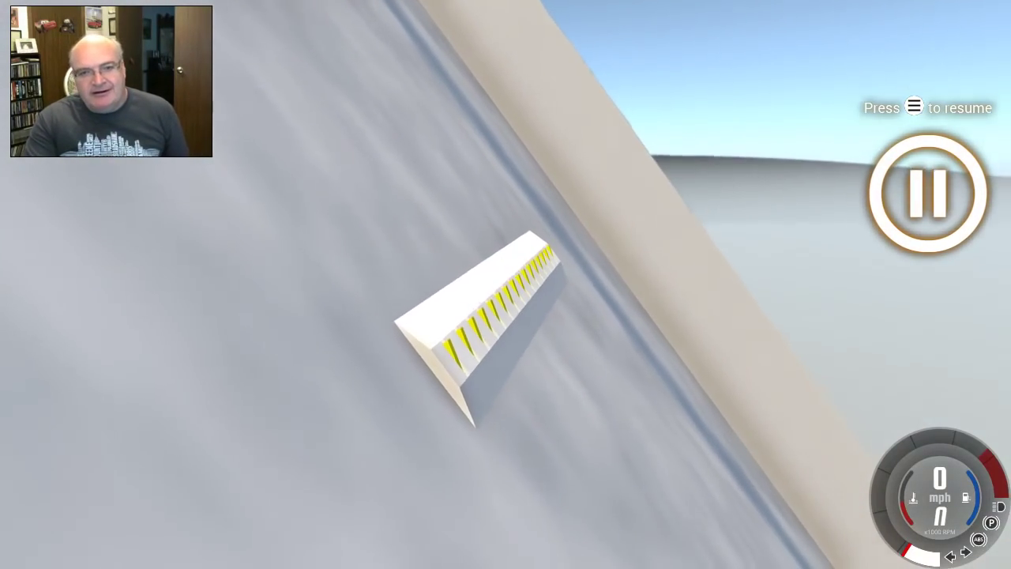
- Spawn a new Concrete Barrier prop from the vehicle selector
key(ctrl+e)
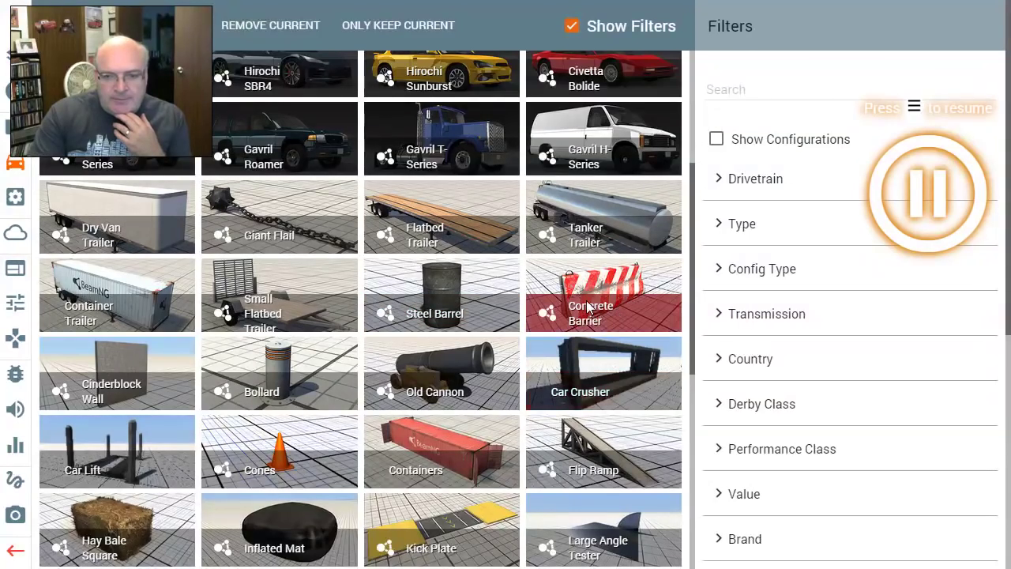
click(588, 307)
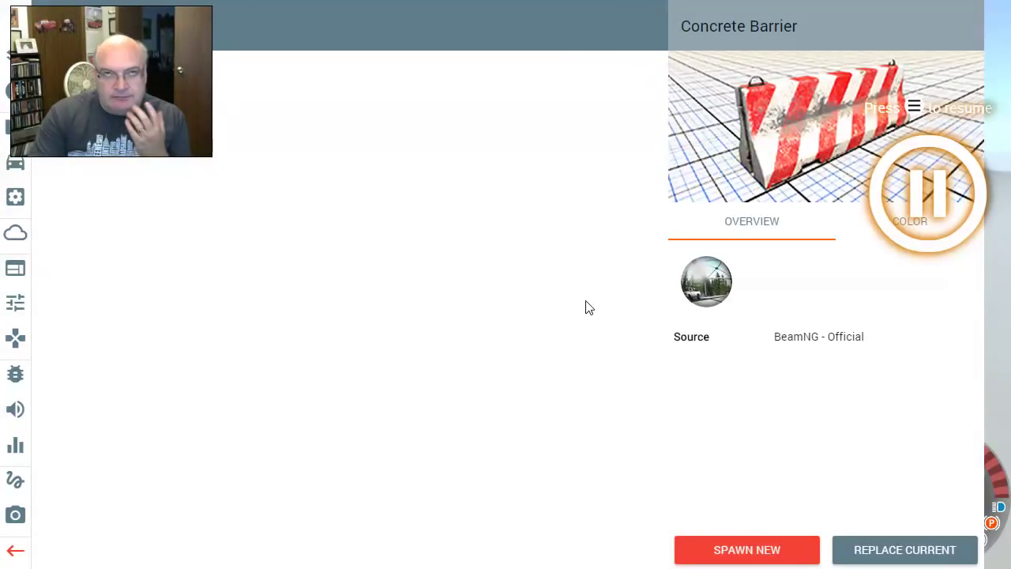
click(741, 550)
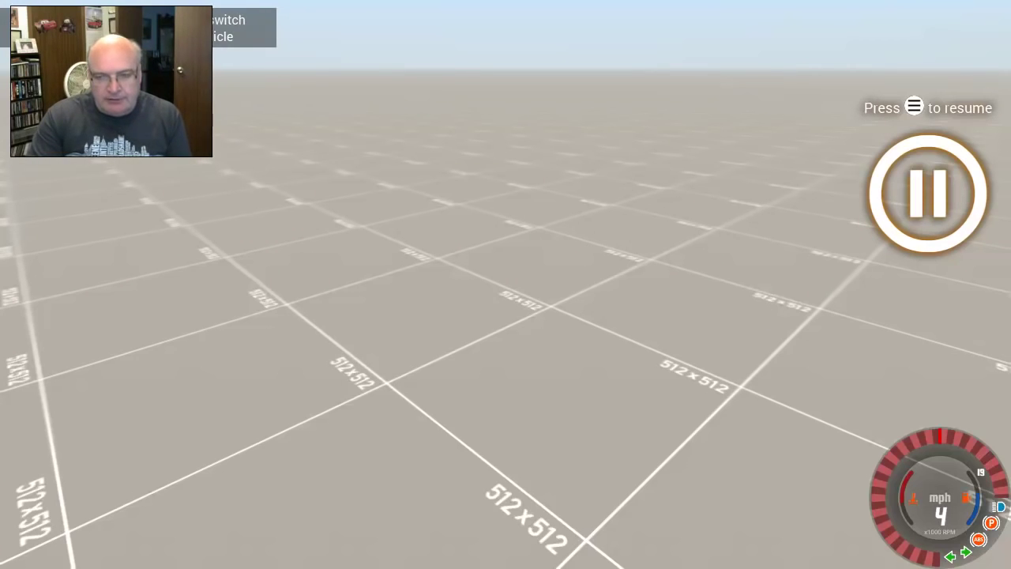
- Orbit the camera until both the barrier and the spike strips are visible
key(Tab)
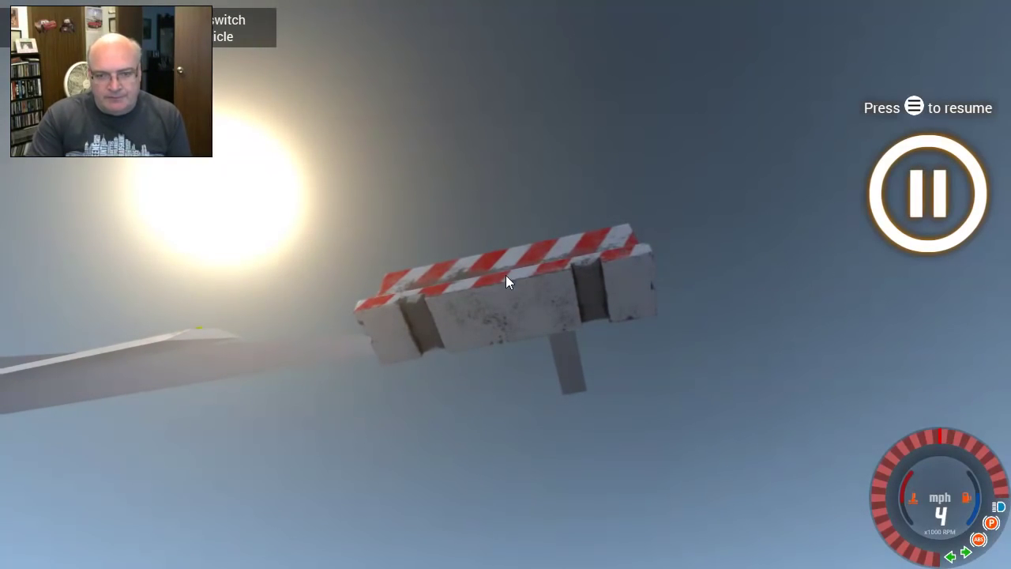
drag(507, 281, 395, 237)
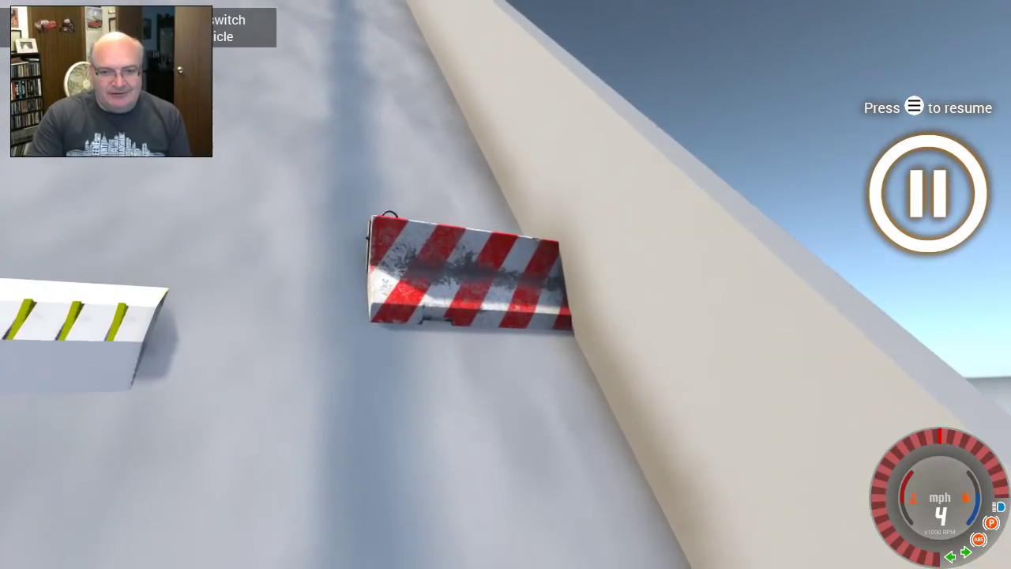
drag(506, 285, 395, 198)
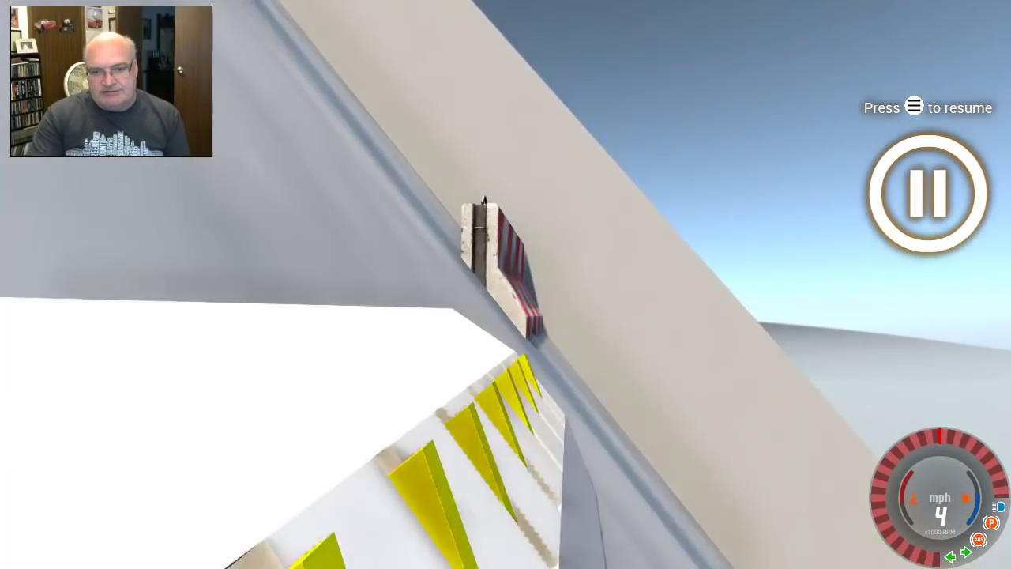
drag(506, 284, 442, 237)
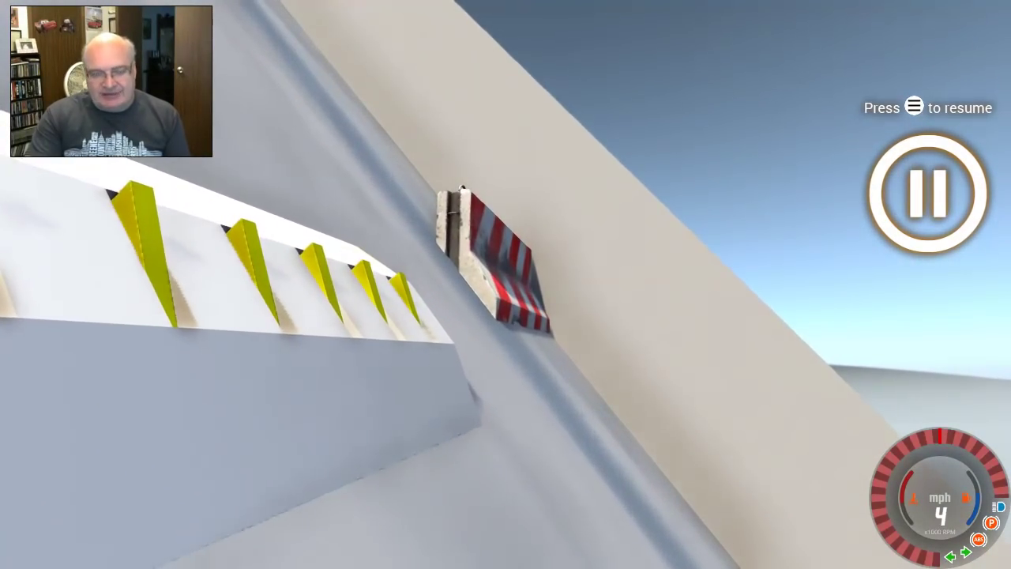
- In the World Editor, drag barrier clone1 directly behind the spike ramp, then close the editor
key(F11)
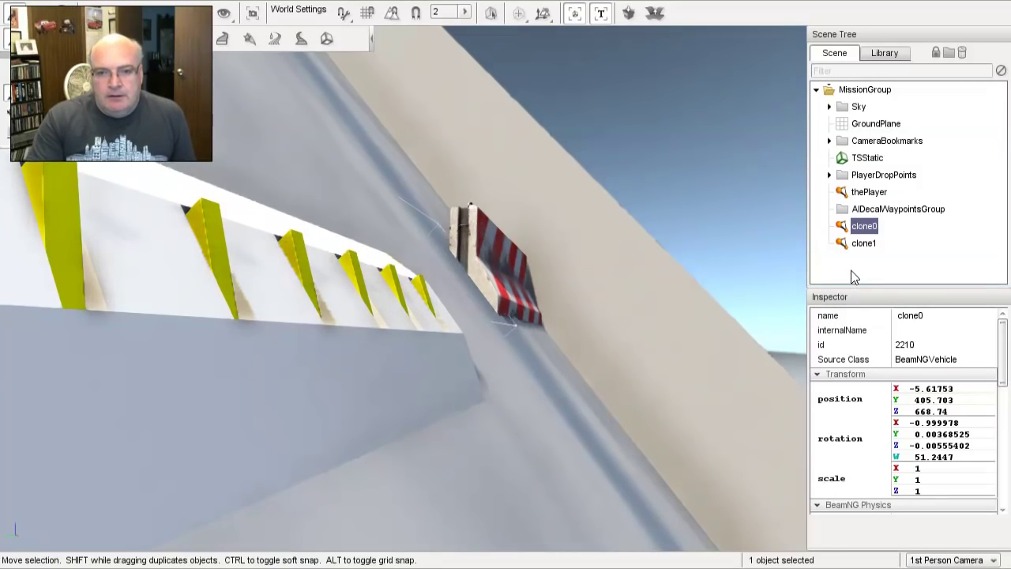
click(843, 245)
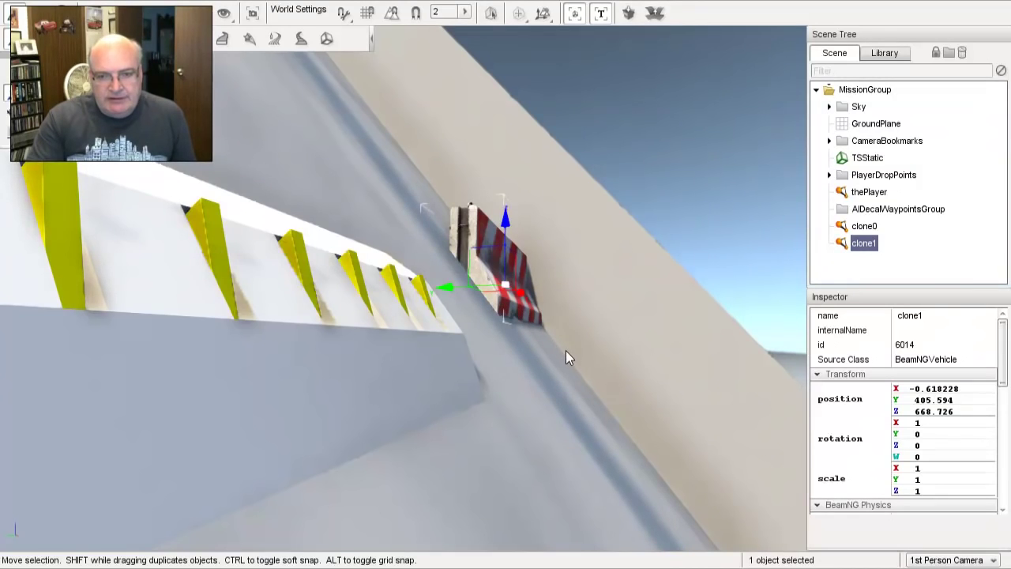
click(613, 368)
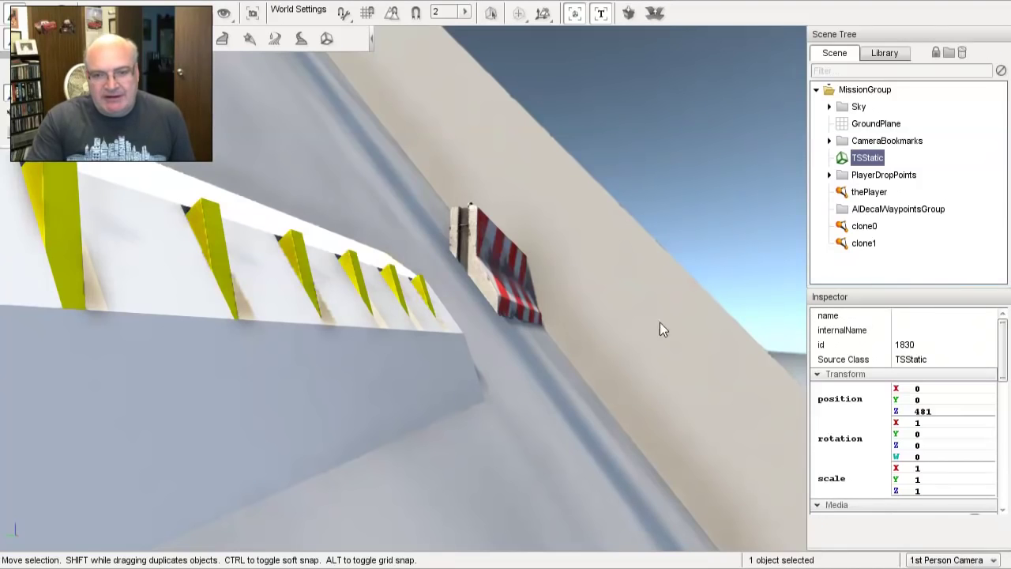
click(863, 244)
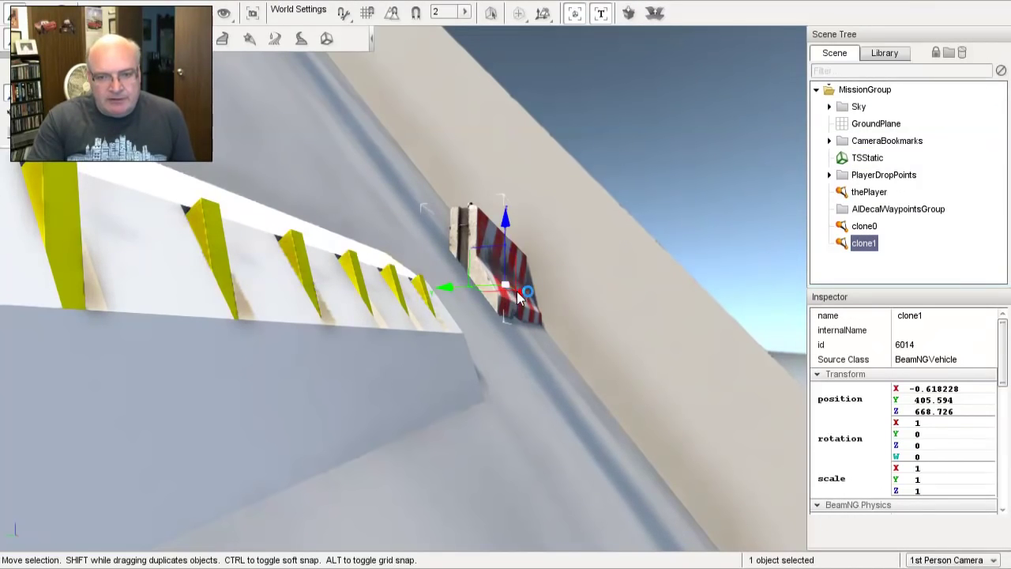
mouse_move(519, 289)
mouse_down()
mouse_move(505, 303)
mouse_move(374, 302)
mouse_move(240, 282)
mouse_up()
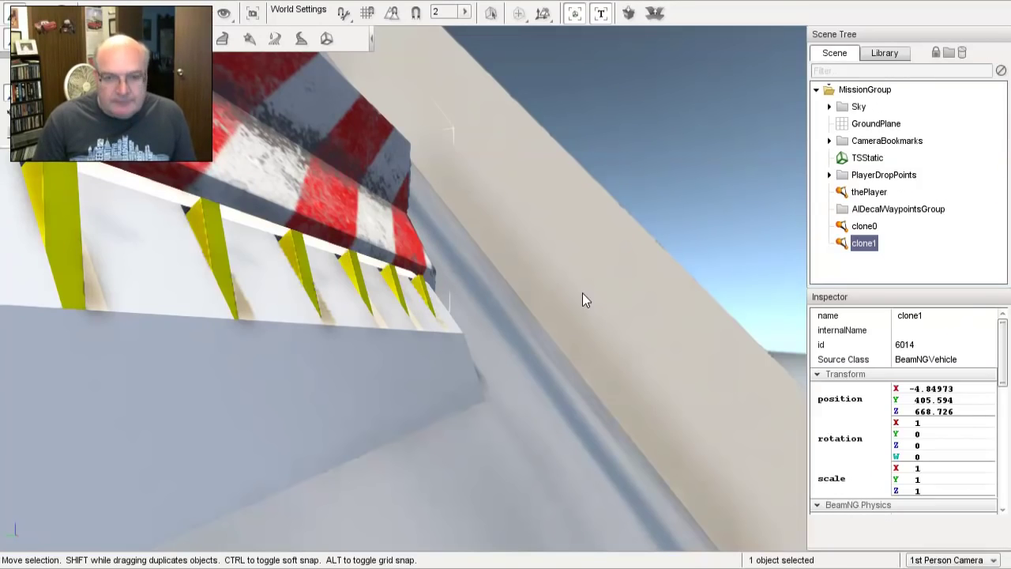
key(F11)
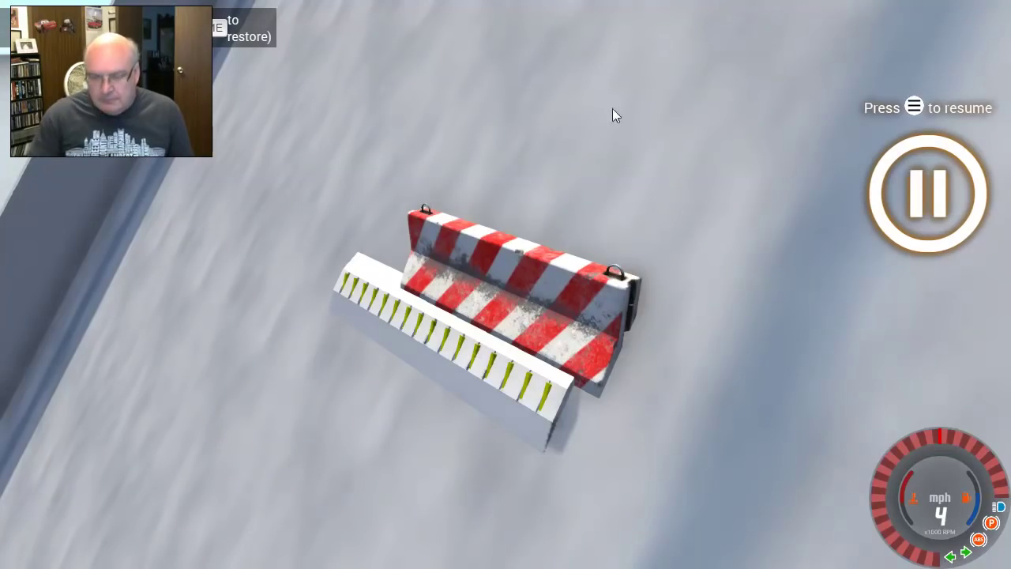
- Orbit around the barrier and spikes, then open the World Editor
drag(781, 204, 316, 261)
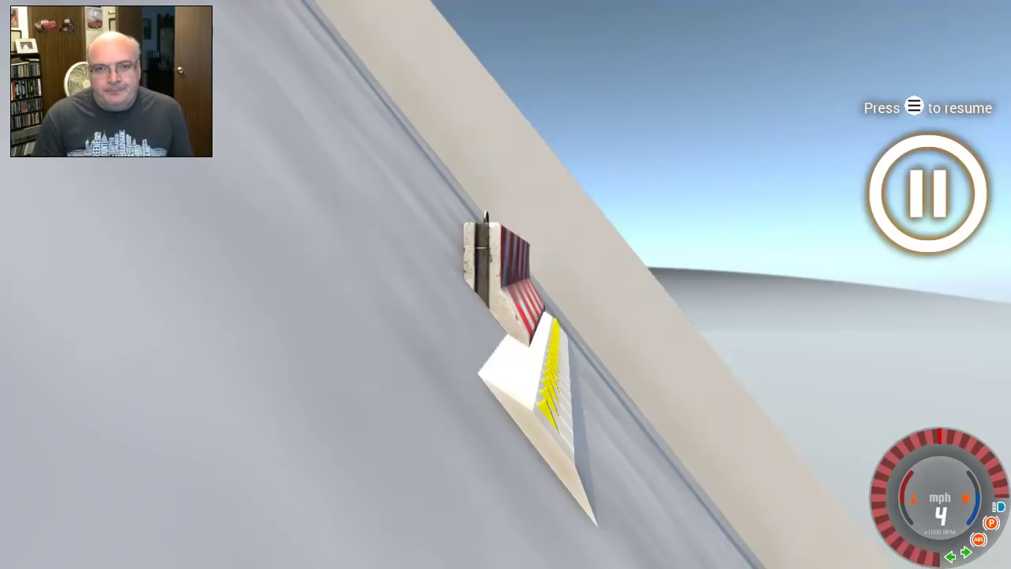
key(F11)
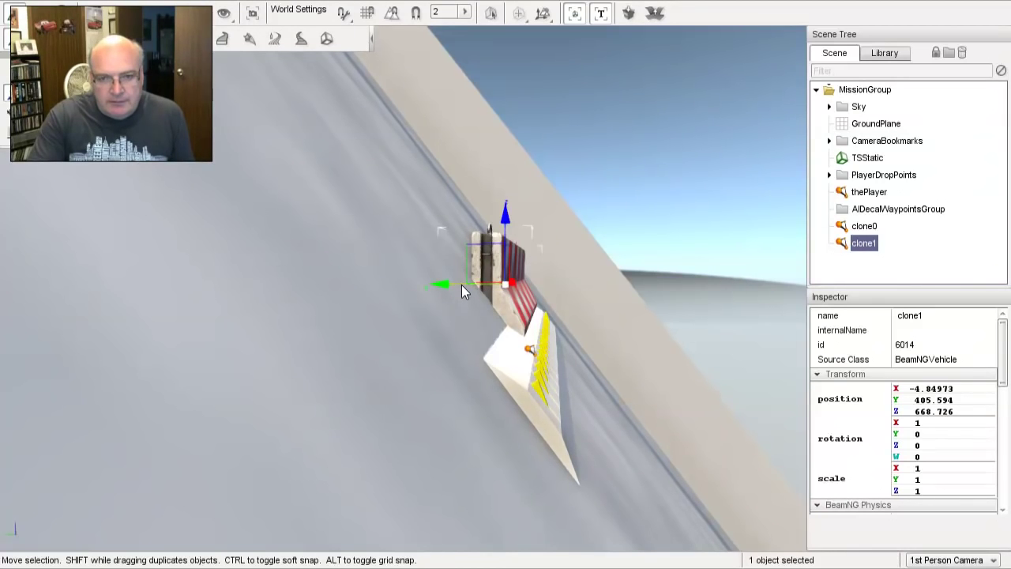
- Shift barrier clone1 behind the ramp and lower it onto the slope, height about 667.09
mouse_move(463, 289)
mouse_down()
mouse_move(541, 300)
mouse_move(532, 296)
mouse_up()
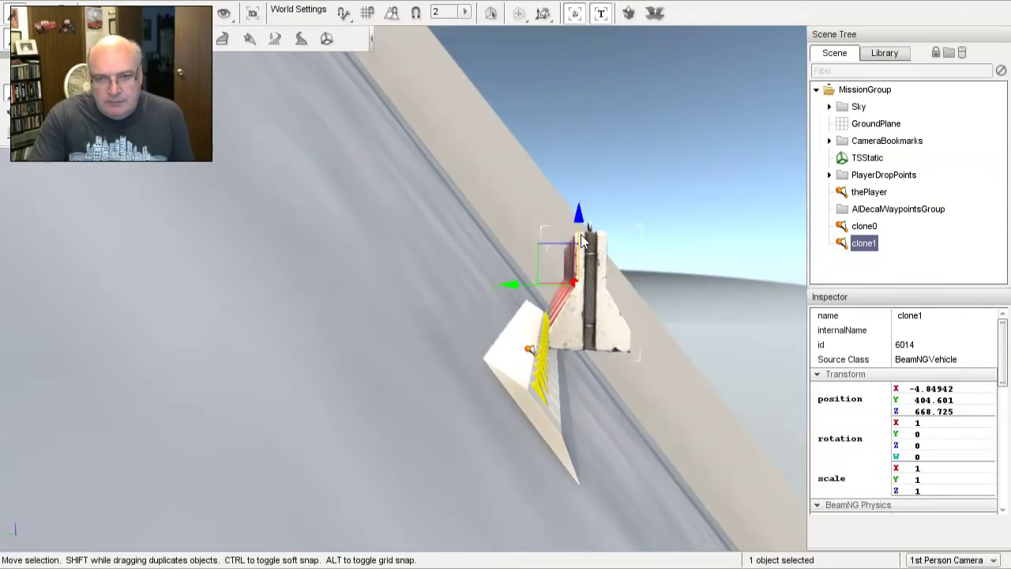
drag(581, 235, 571, 353)
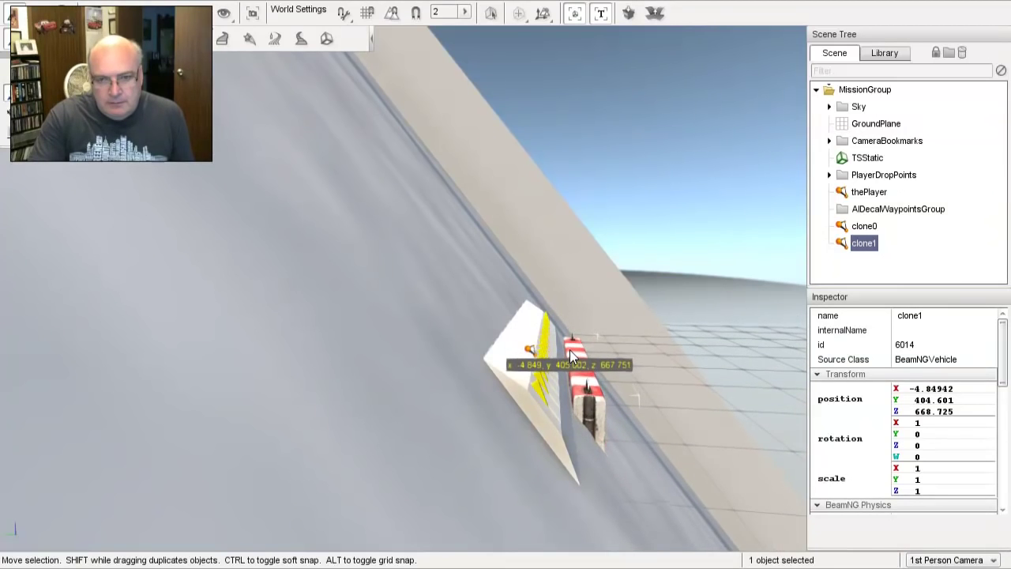
drag(570, 350, 569, 352)
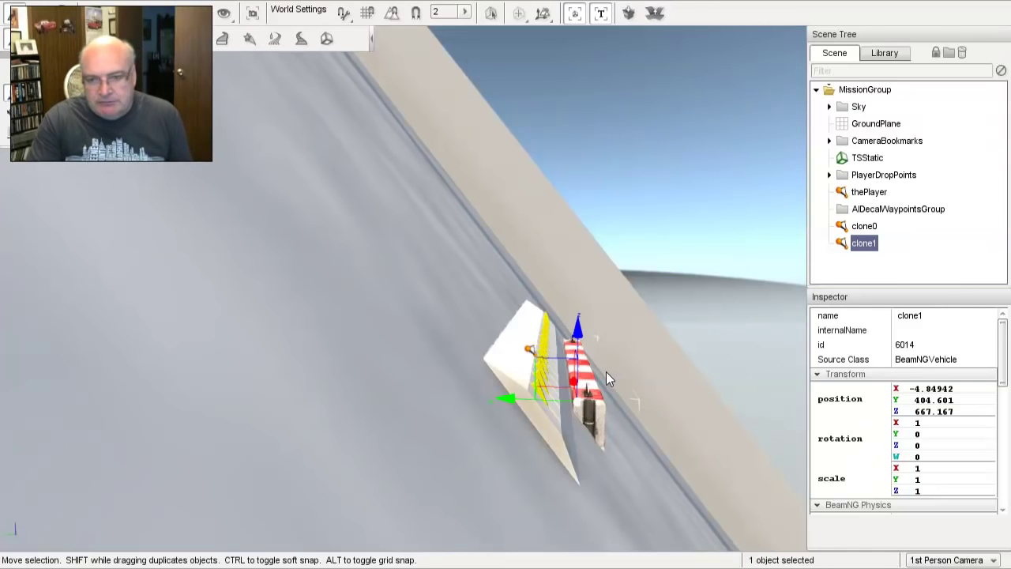
drag(579, 357, 579, 360)
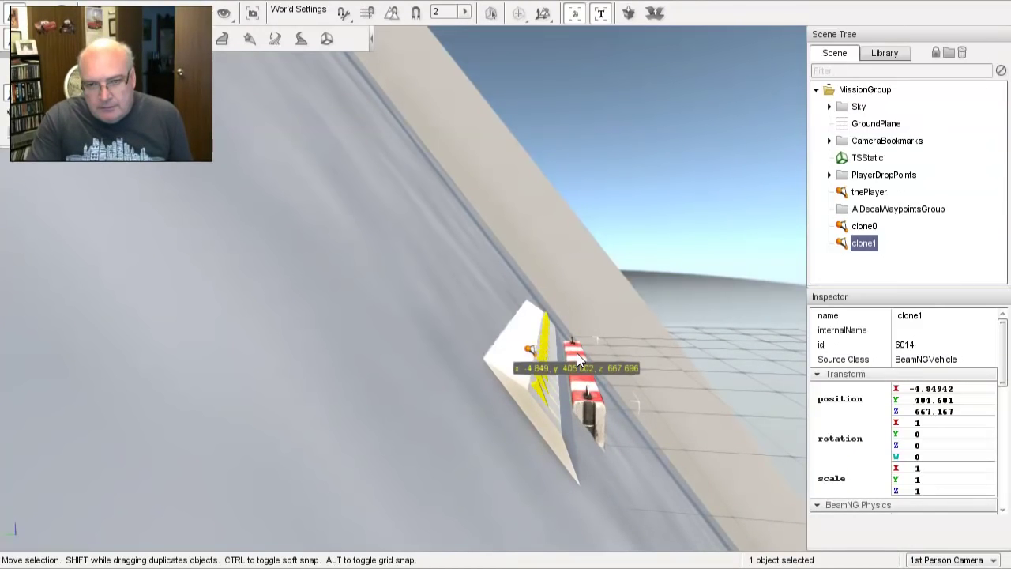
mouse_move(577, 353)
mouse_down()
mouse_move(574, 365)
mouse_move(571, 357)
mouse_up()
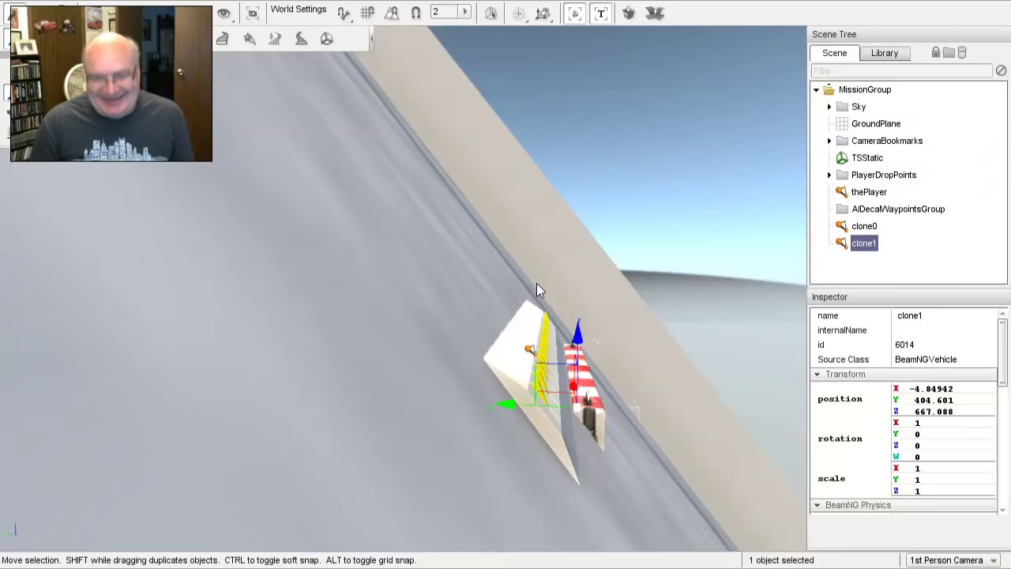
- Exit the editor, circle the view around the barrier, and unpause so it drops onto the spikes
key(F11)
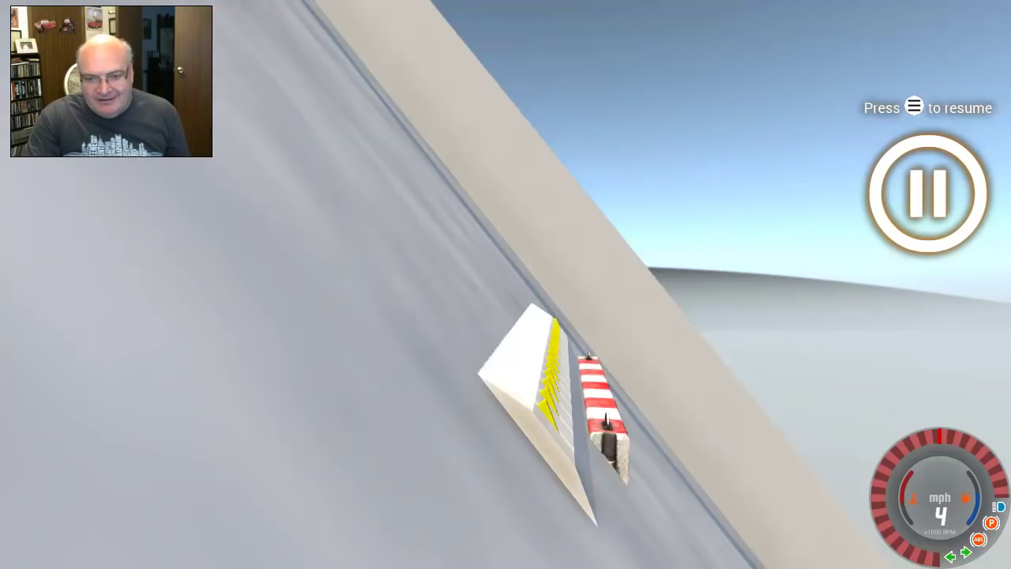
drag(711, 439, 553, 316)
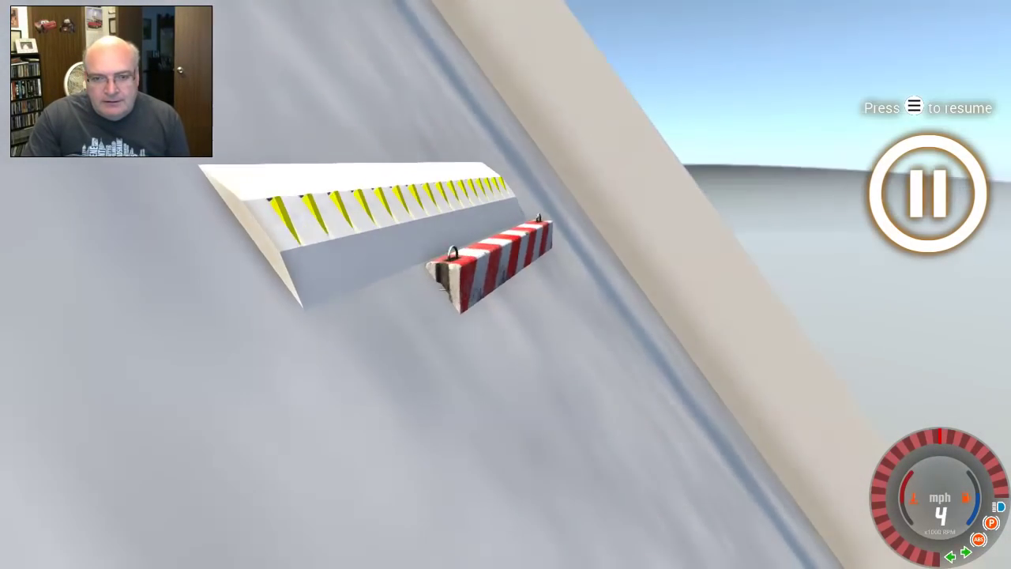
drag(505, 355, 600, 300)
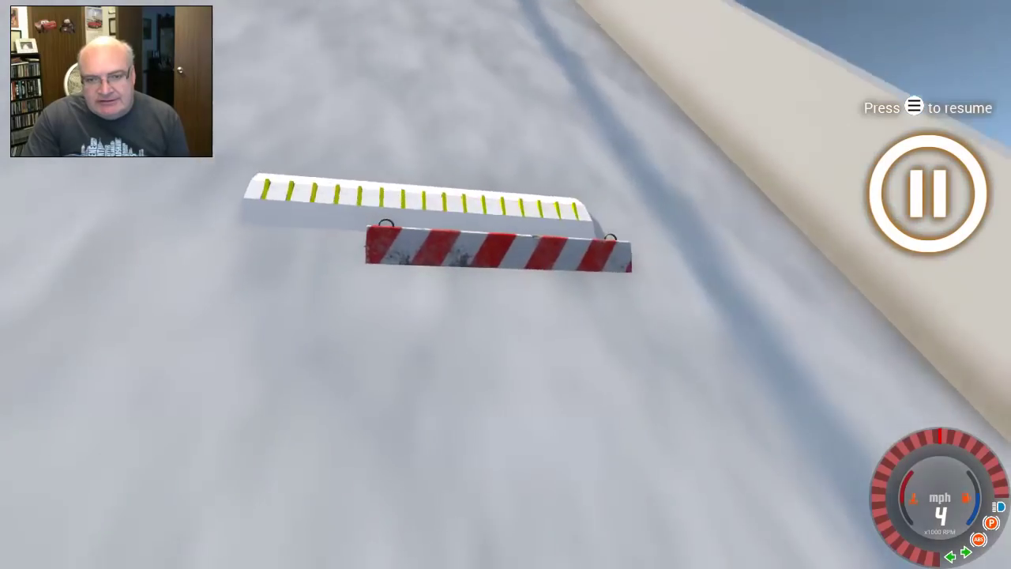
drag(506, 355, 553, 332)
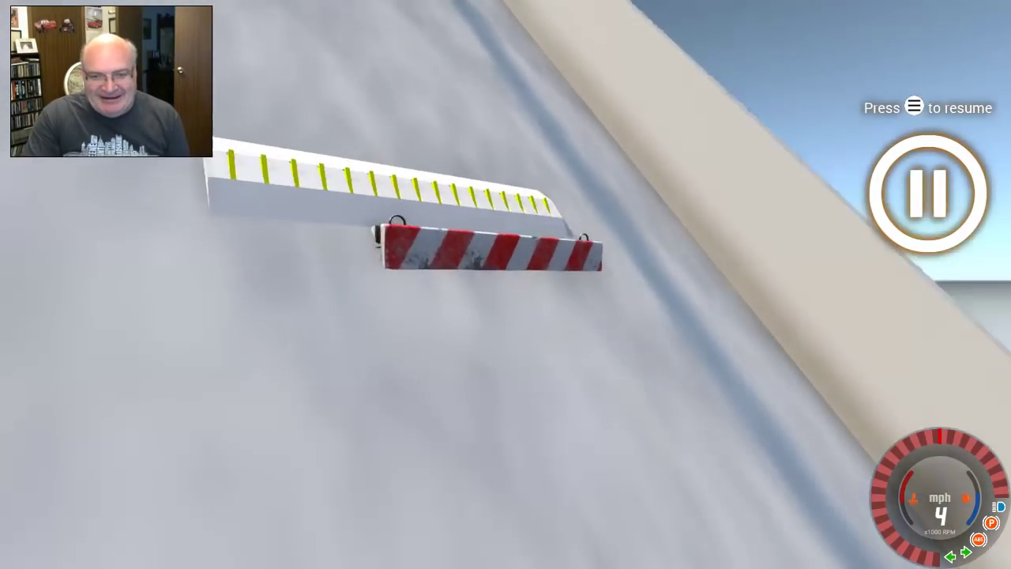
drag(505, 356, 684, 419)
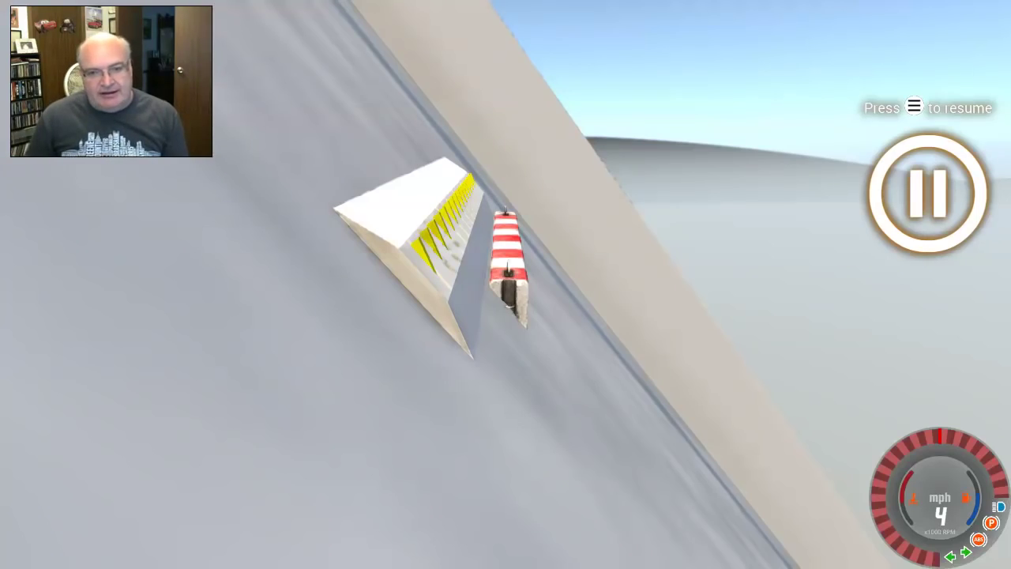
key(Escape)
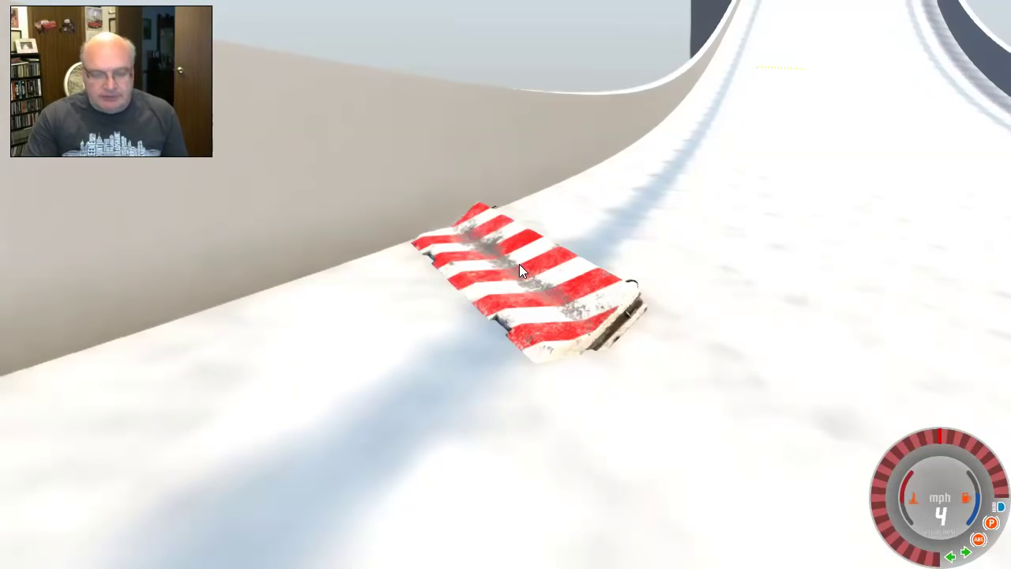
- Delete the striped barrier with Remove Current in the vehicle selector, then pause the game
key(Escape)
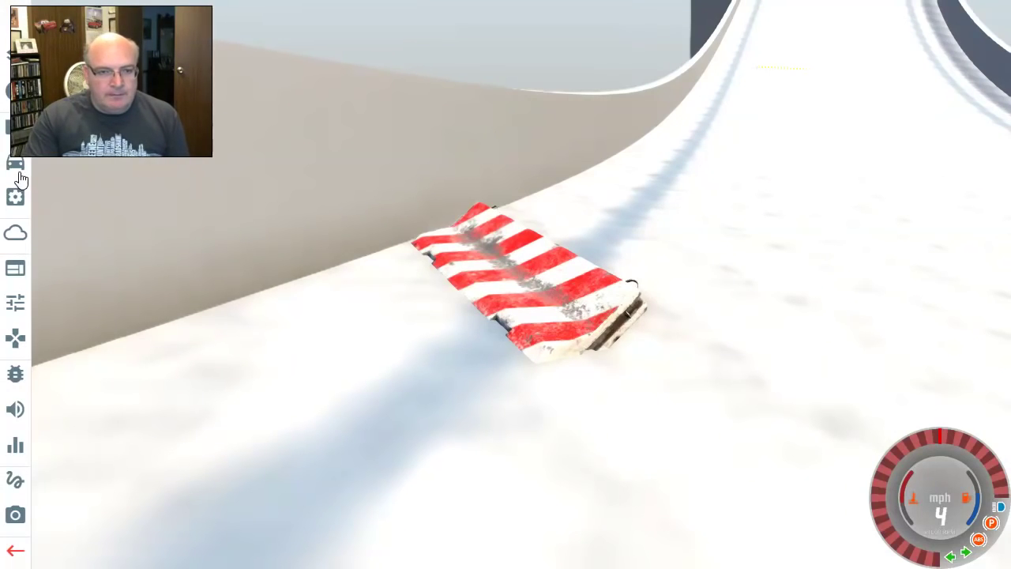
click(16, 164)
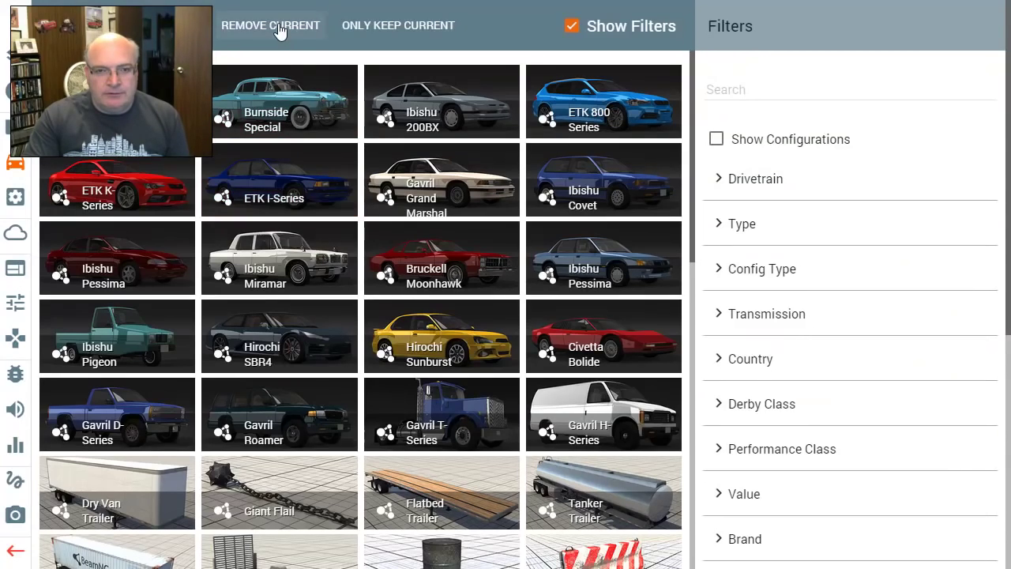
double_click(279, 259)
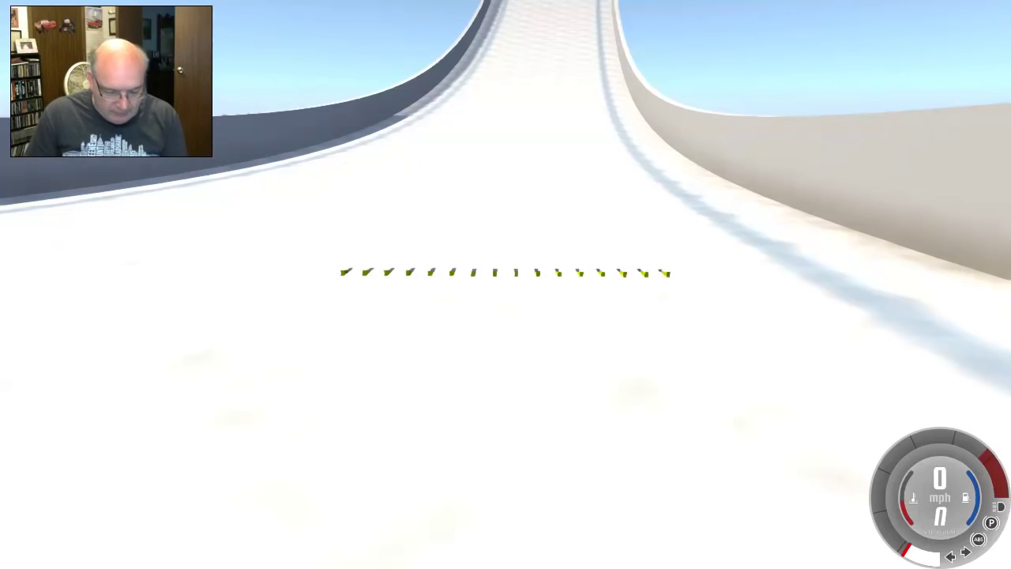
key(j)
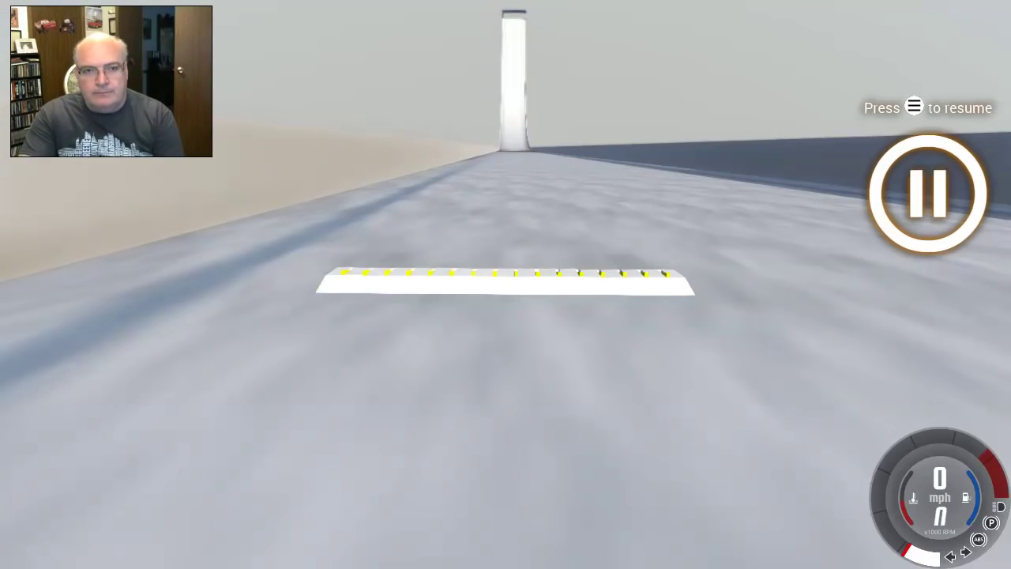
- In the World Editor, slide spike strip clone0 left along the X axis to about x = -1.945
key(F11)
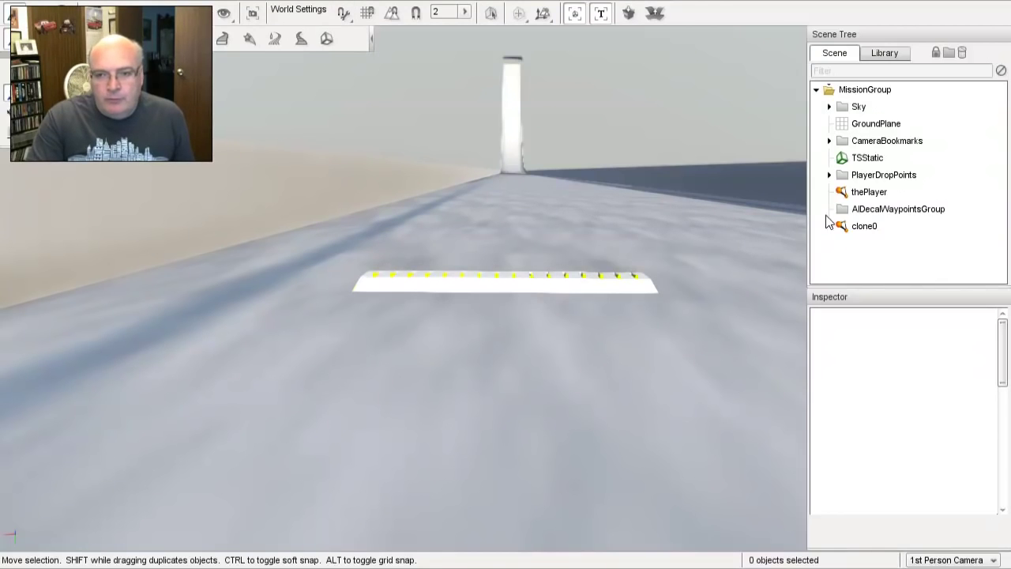
click(842, 227)
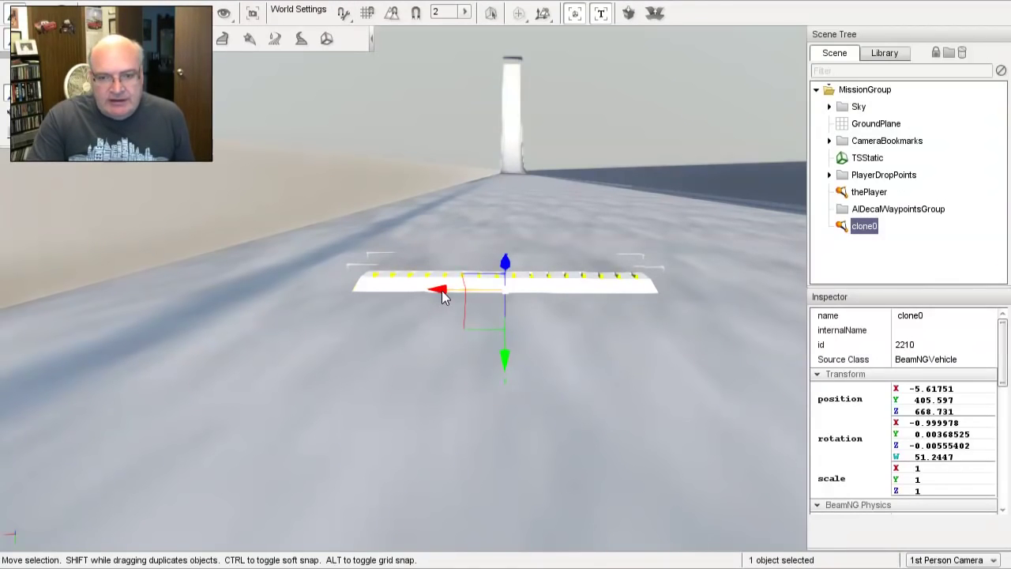
drag(442, 290, 180, 293)
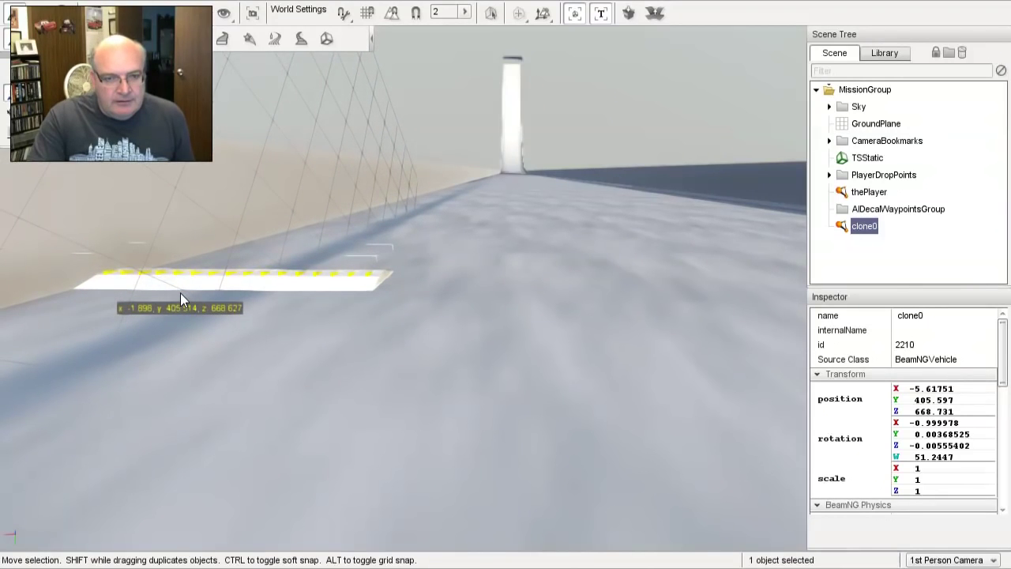
drag(180, 293, 183, 296)
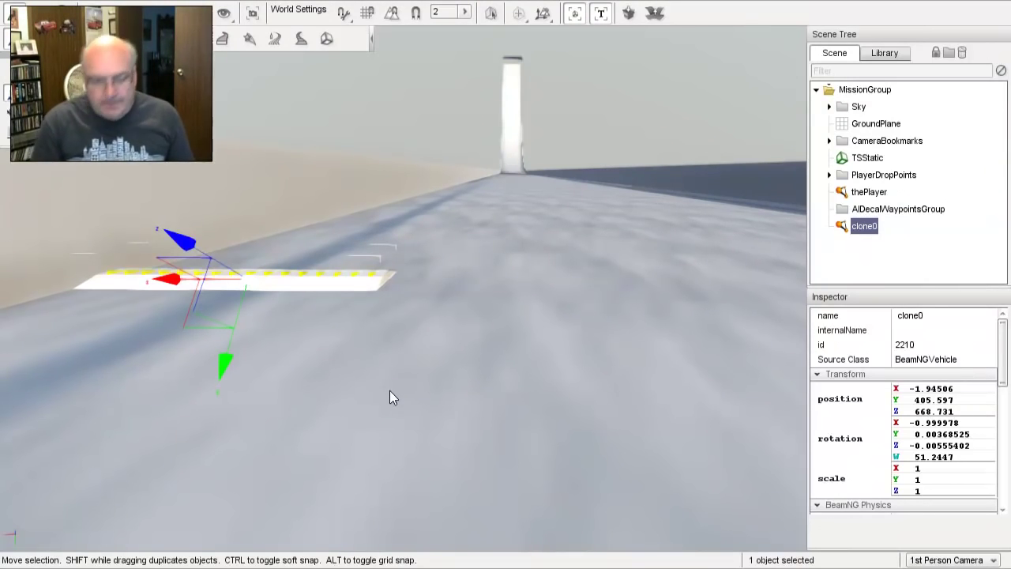
- Leave the editor, run the simulation to test the wall-side spike strip, then pause
key(F11)
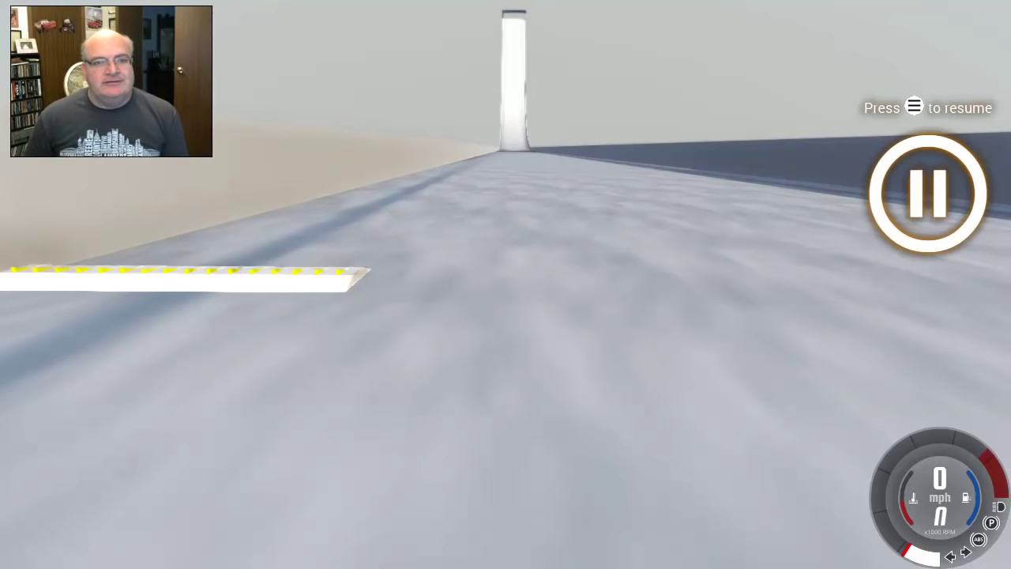
key(j)
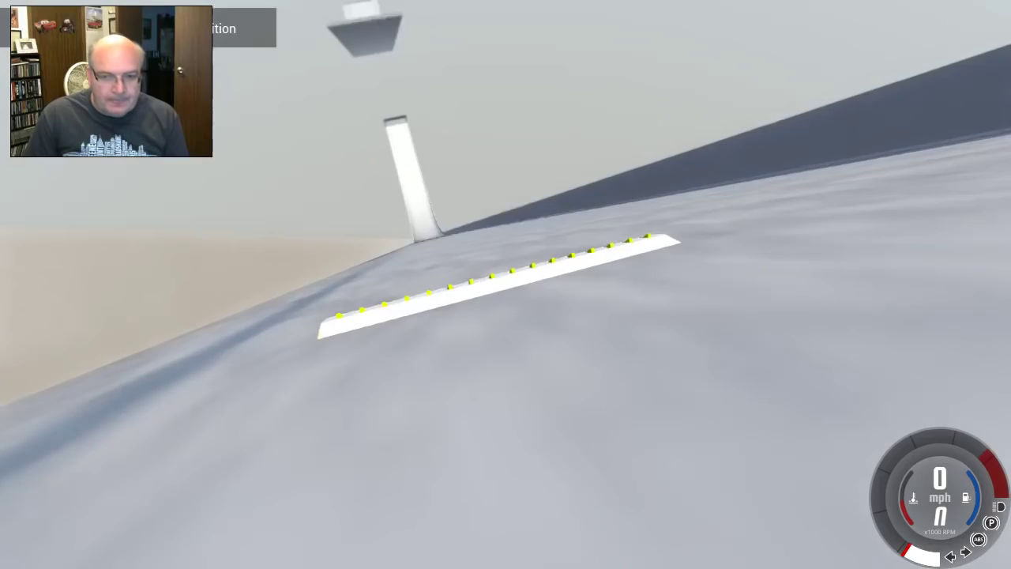
key(j)
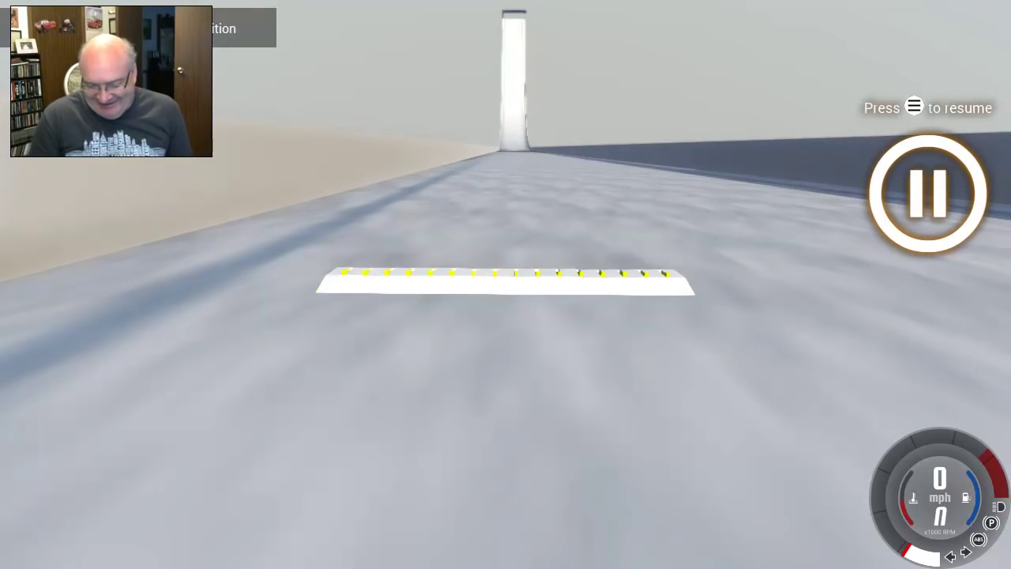
- Drag clone0 along the X axis into the ski jump's left wall, then resume the game
key(F11)
mouse_move(166, 283)
mouse_down()
mouse_move(114, 289)
mouse_move(154, 290)
mouse_up()
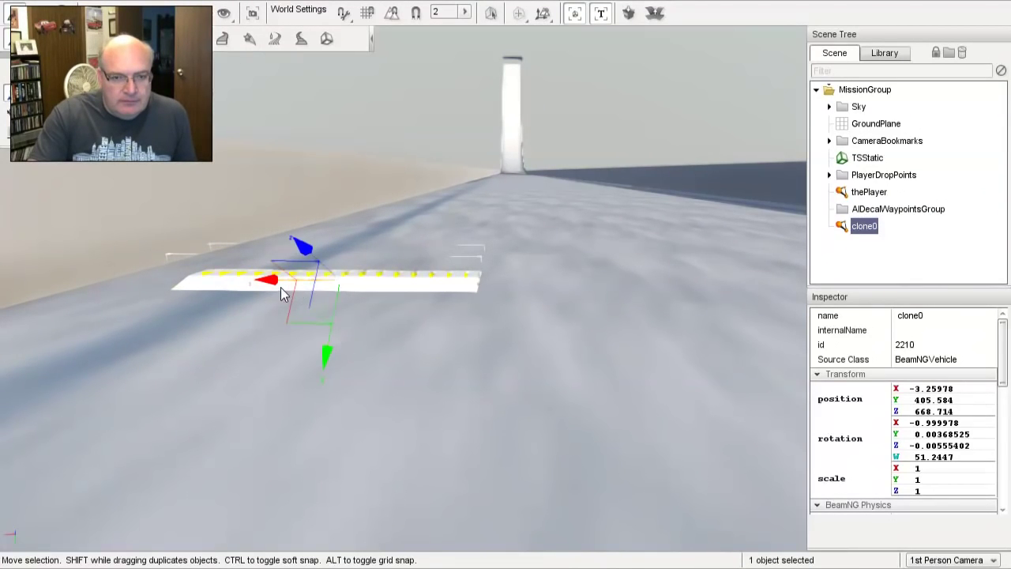
mouse_move(281, 287)
mouse_down()
mouse_move(148, 276)
mouse_move(155, 279)
mouse_up()
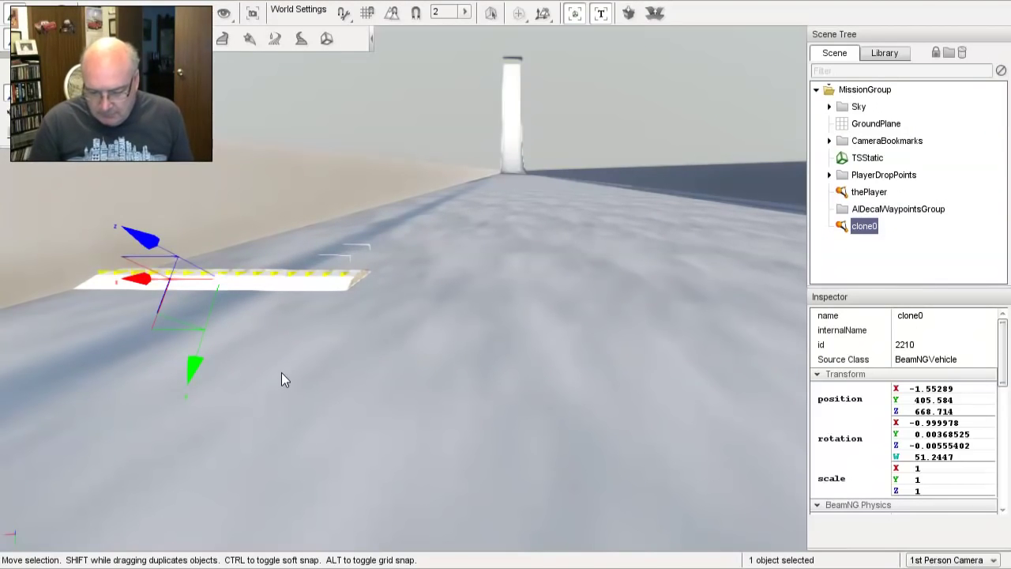
key(F11)
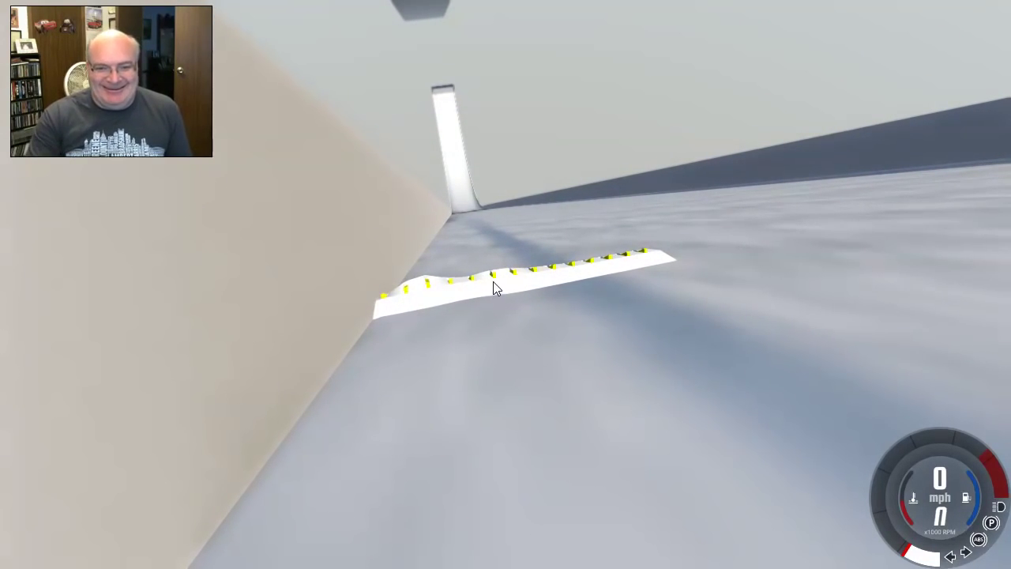
drag(493, 281, 493, 395)
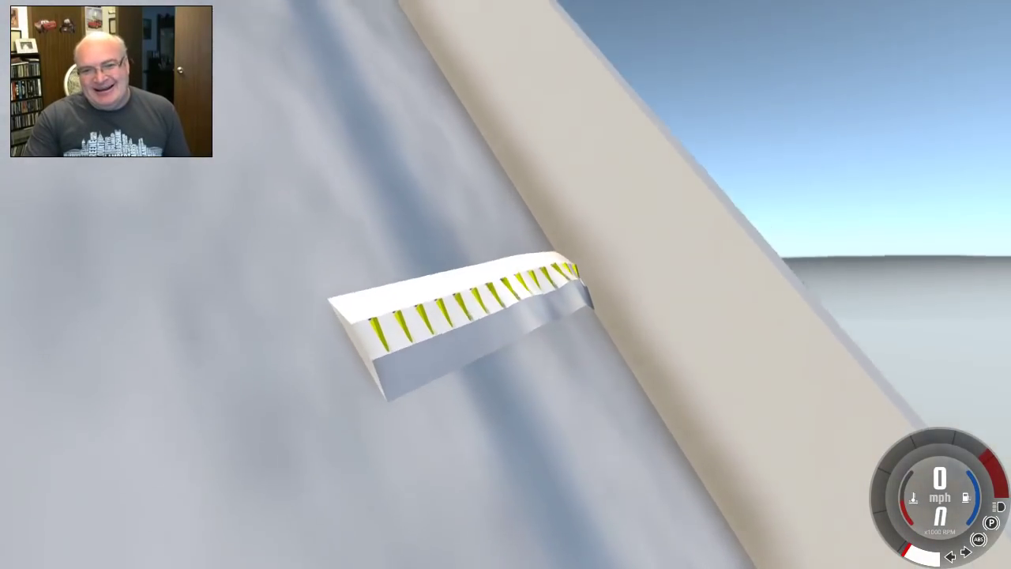
drag(493, 316, 493, 395)
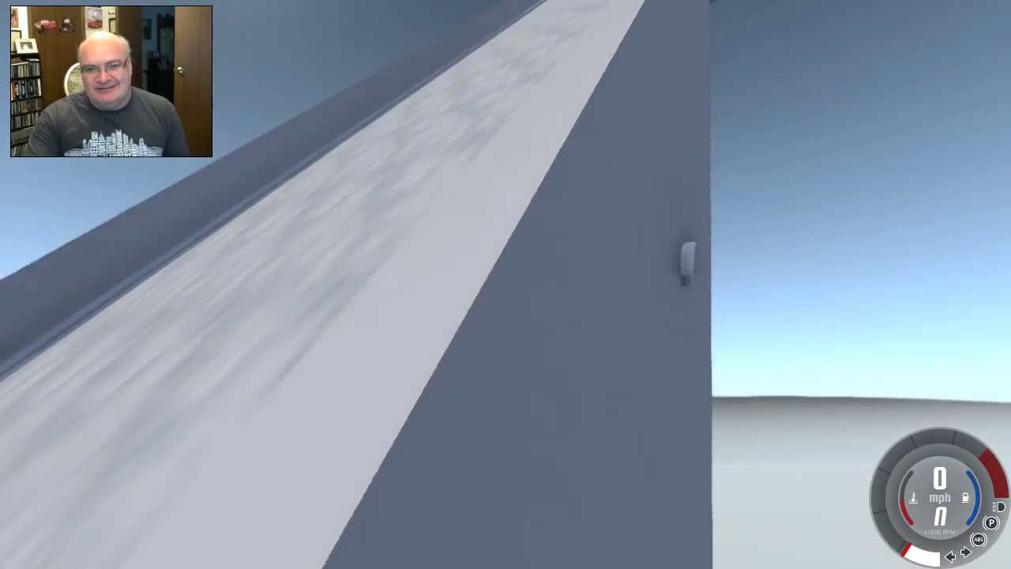
drag(505, 285, 506, 379)
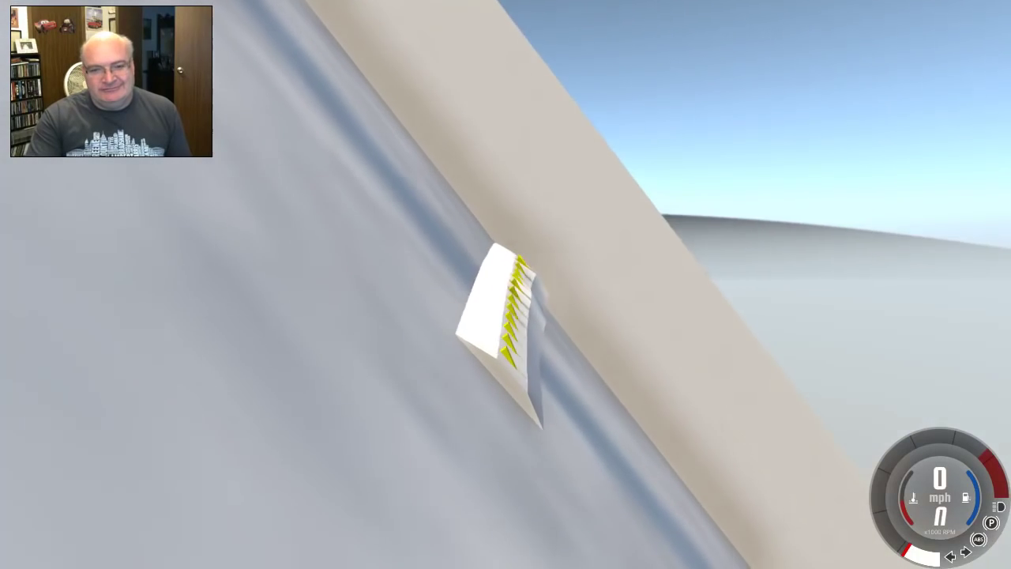
drag(506, 285, 506, 380)
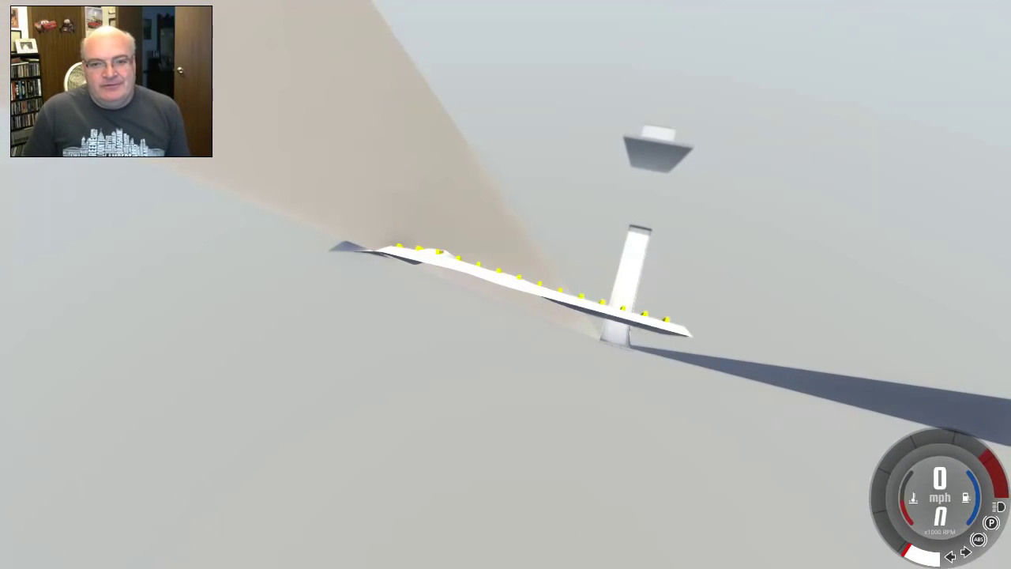
- Drive the pickup through the START gate and down the straight toward the spikes
key(c)
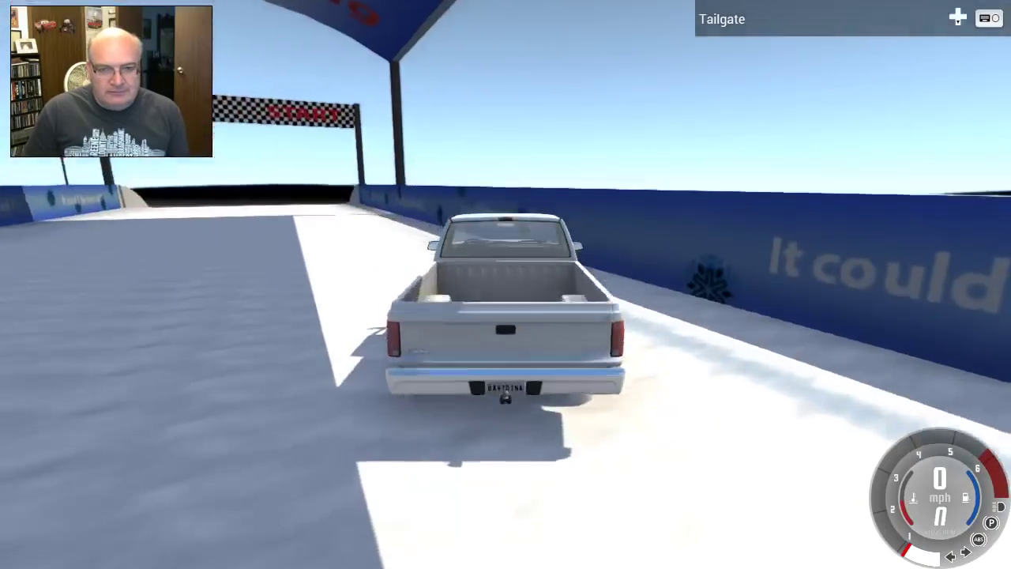
key(Up)
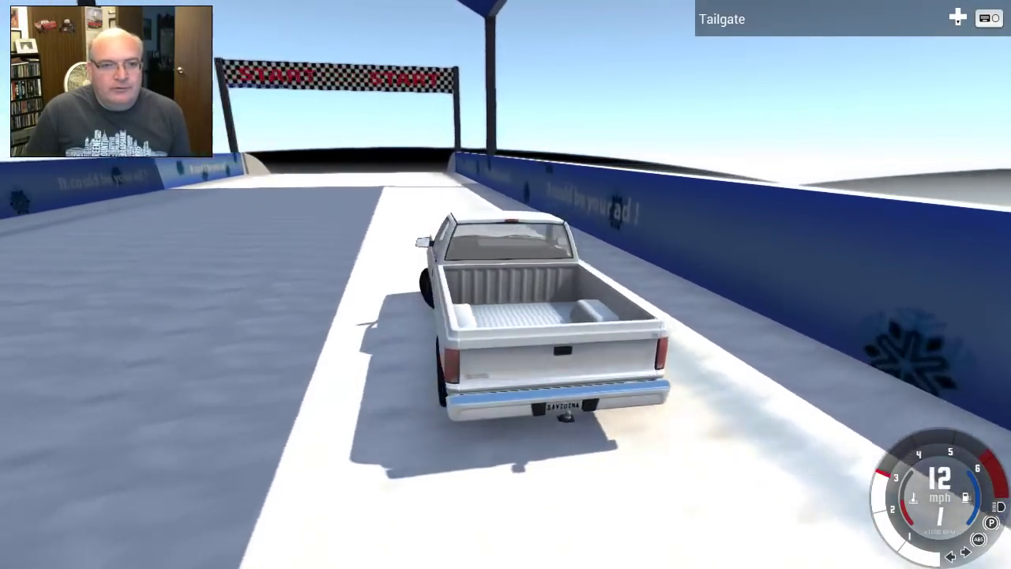
key(Up)
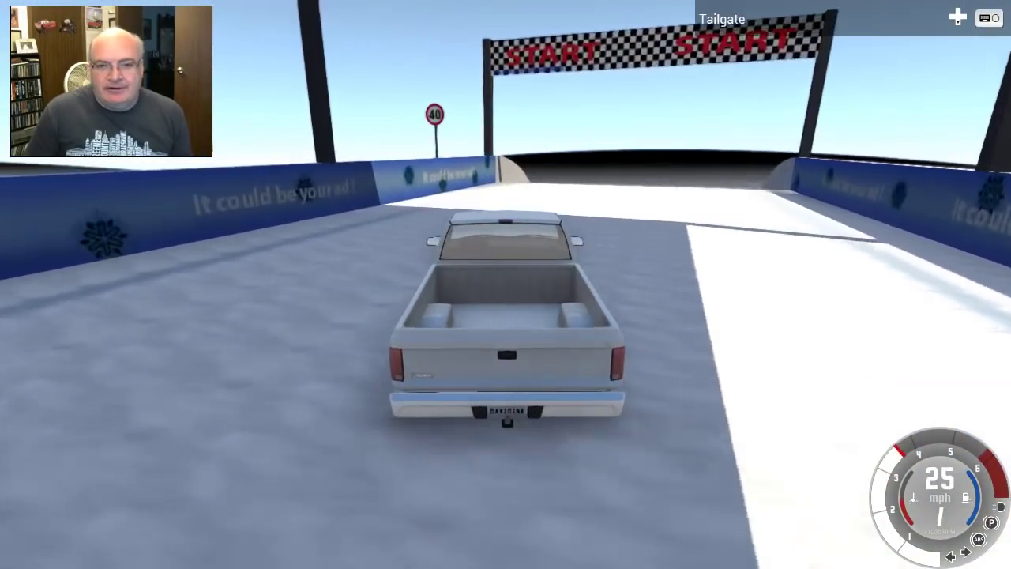
key(Down)
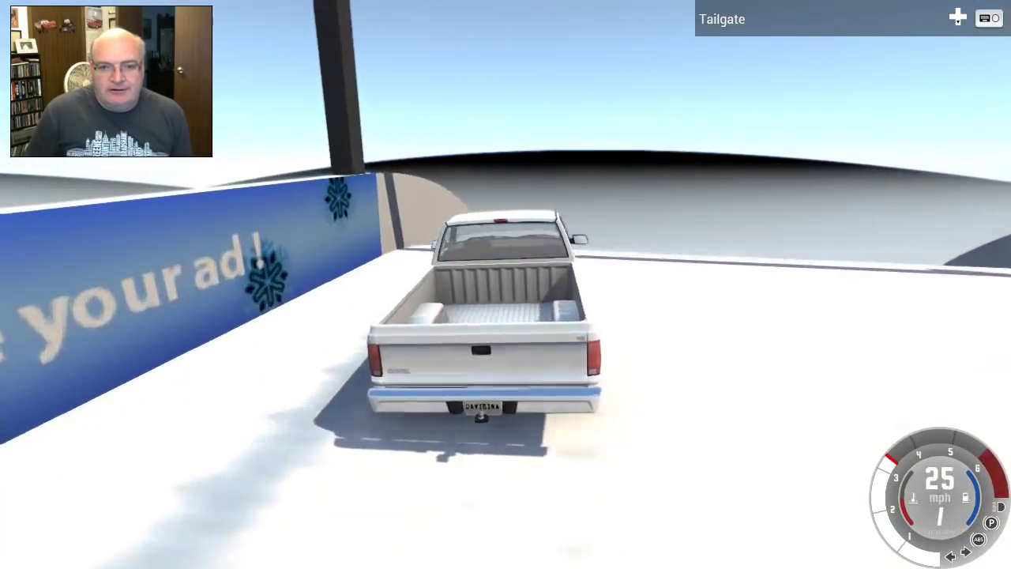
key(Up)
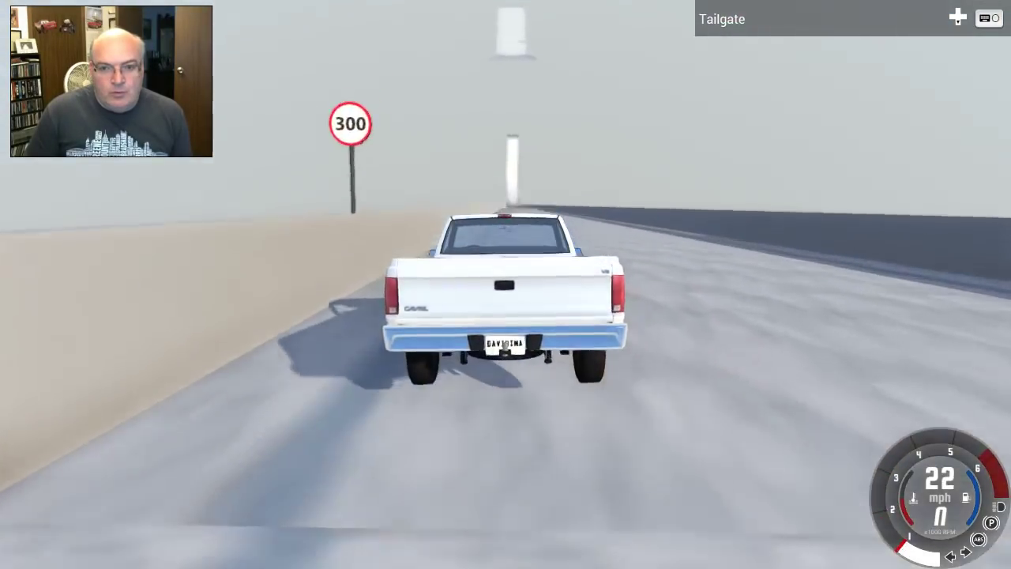
key(Up)
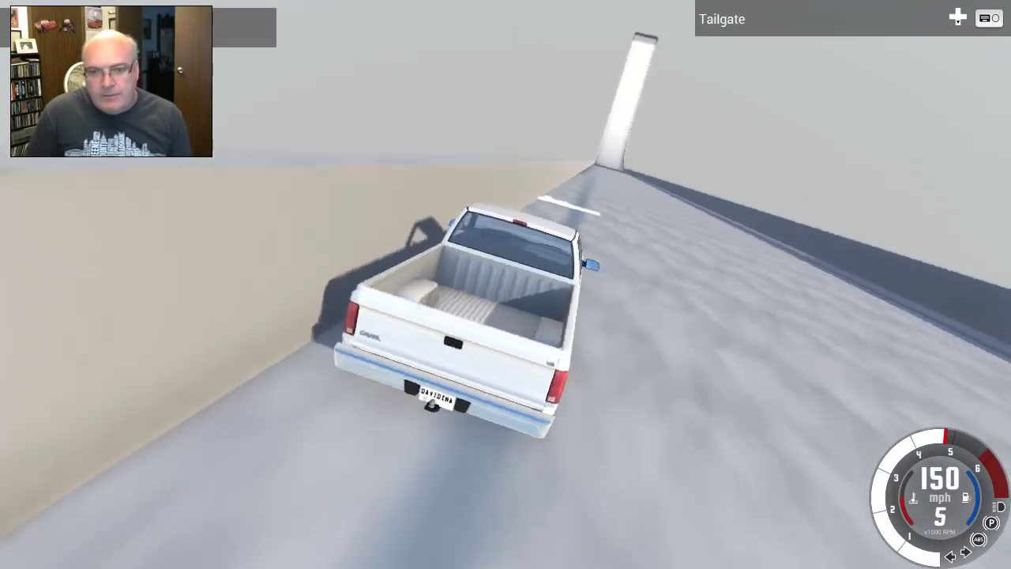
- Watch the truck fly off and tumble, then reset the pickup to the start
drag(506, 316, 711, 237)
key(Down)
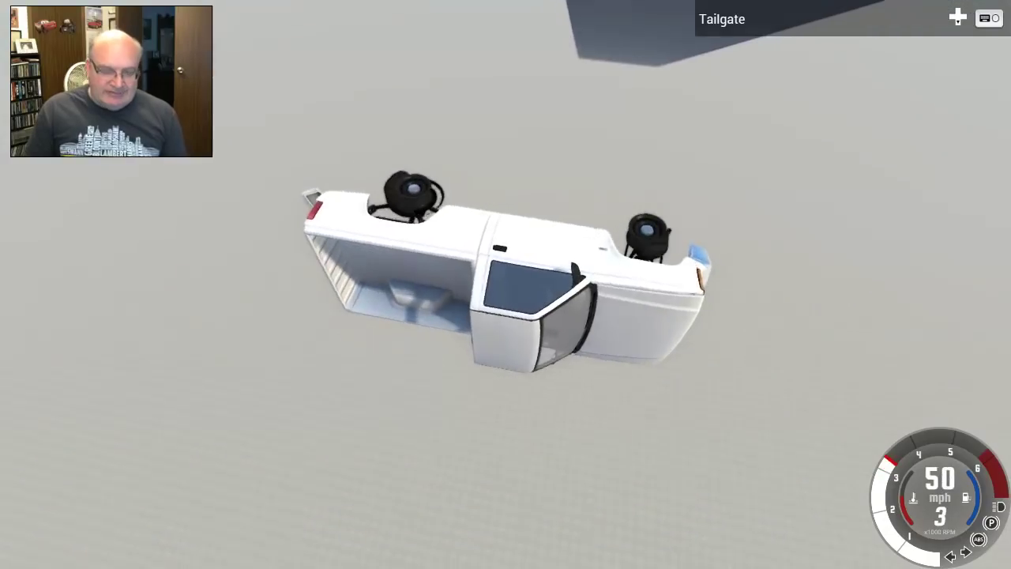
key(r)
key(Escape)
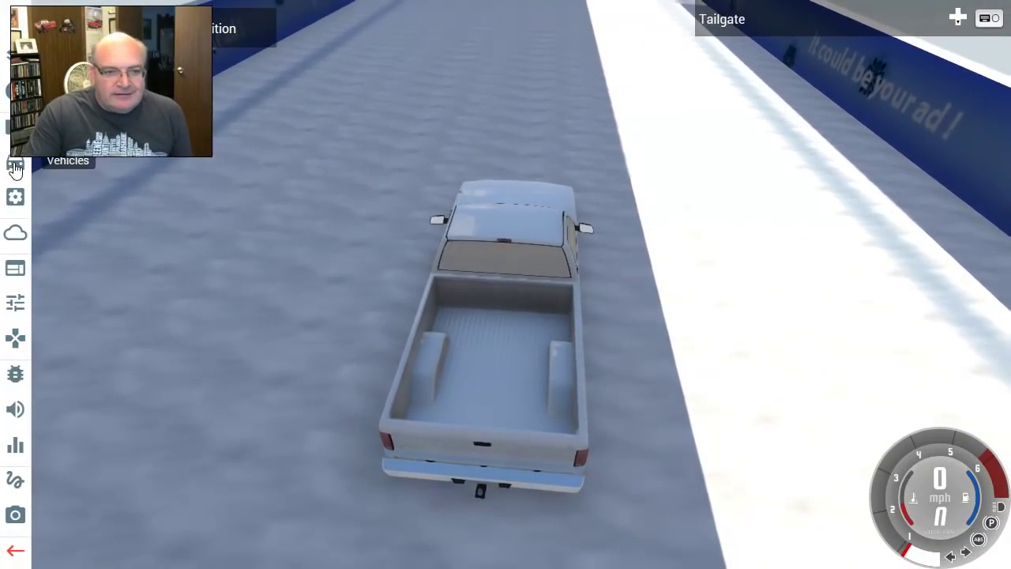
- Replace the pickup with the Civetta Bolide in its Notte (M) configuration
click(16, 168)
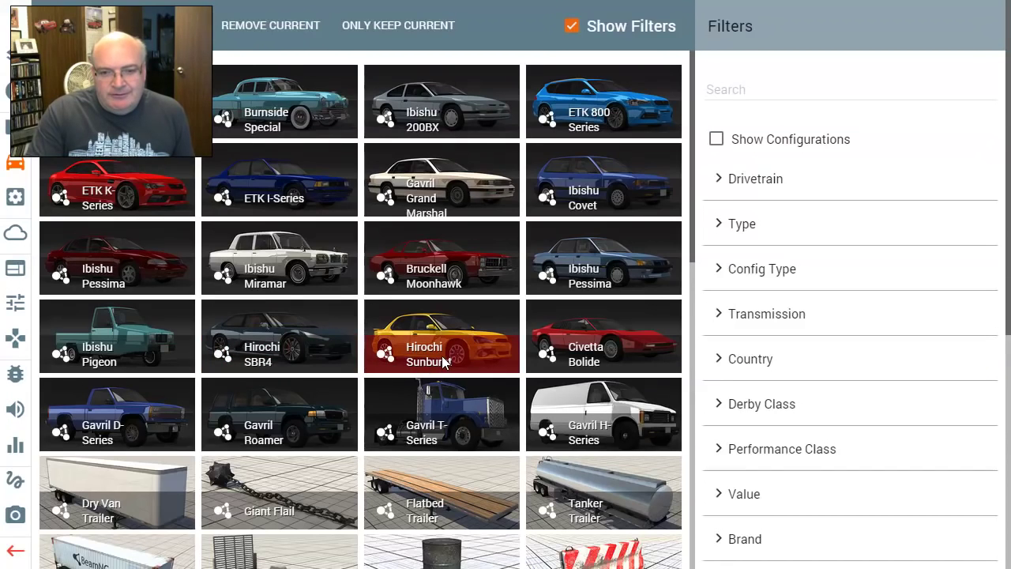
click(594, 348)
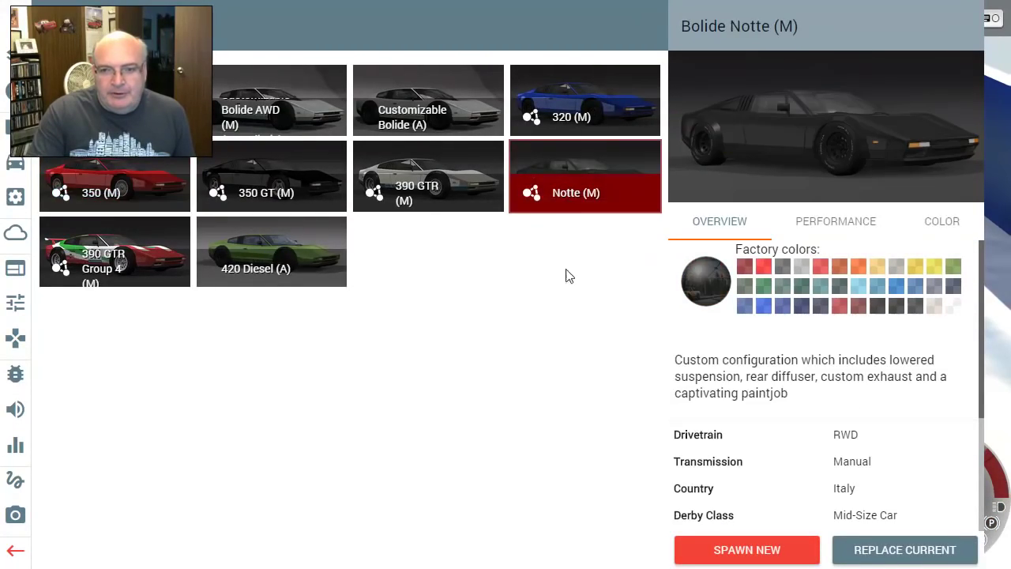
click(903, 550)
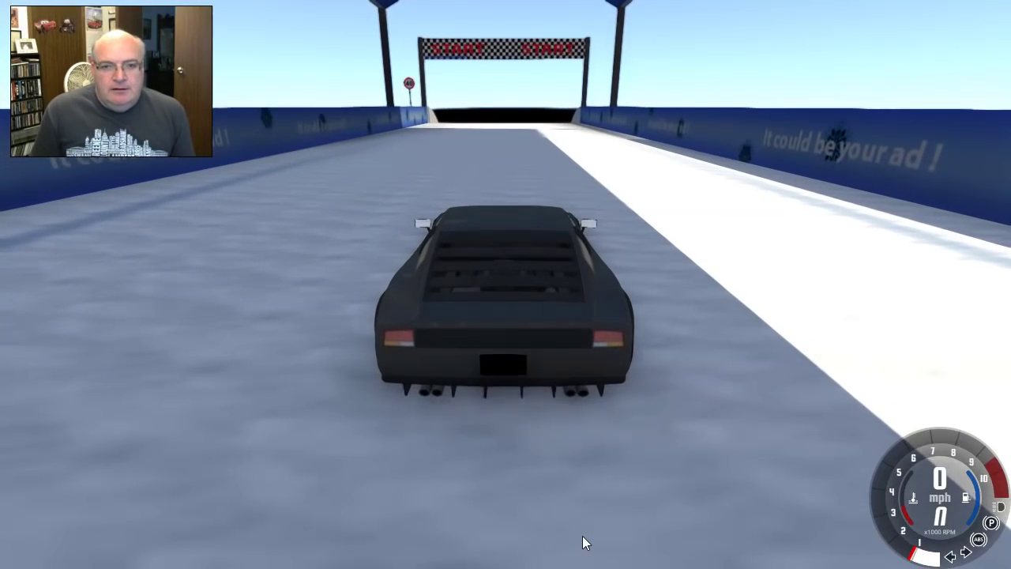
- Drive the Bolide under the start gate and down the run toward the left wall
key(Up)
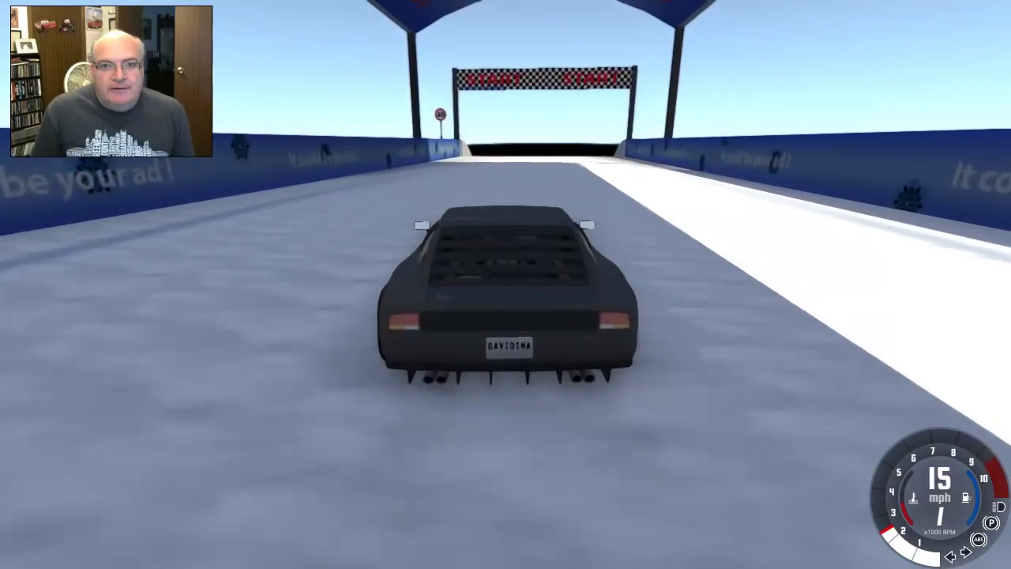
key(Up)
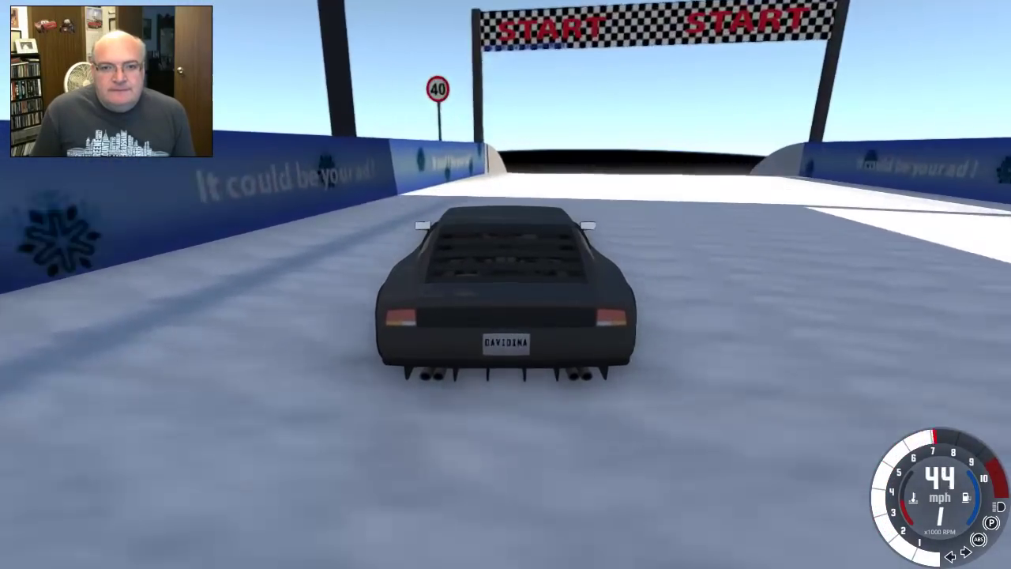
key(Up)
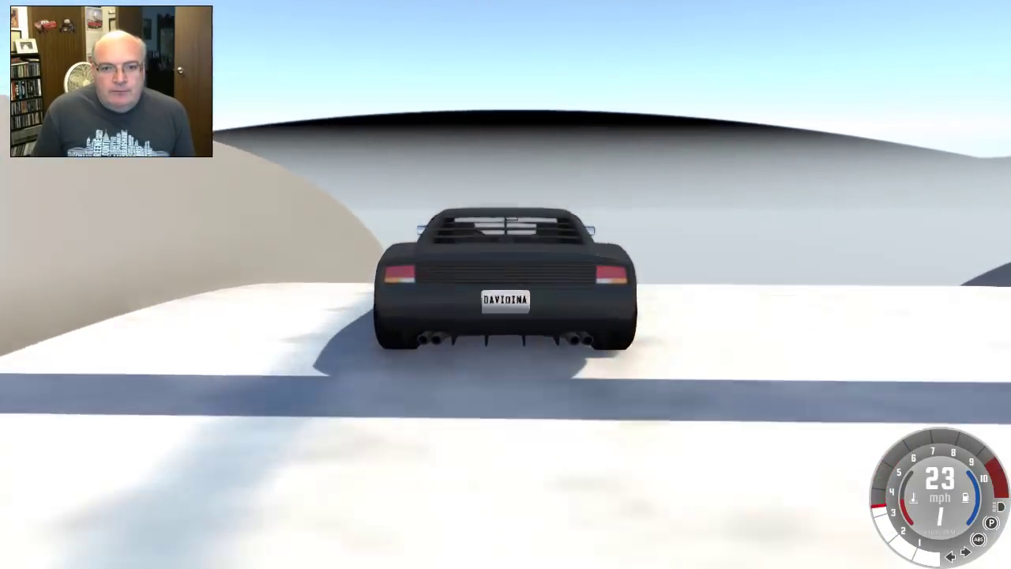
key(Up)
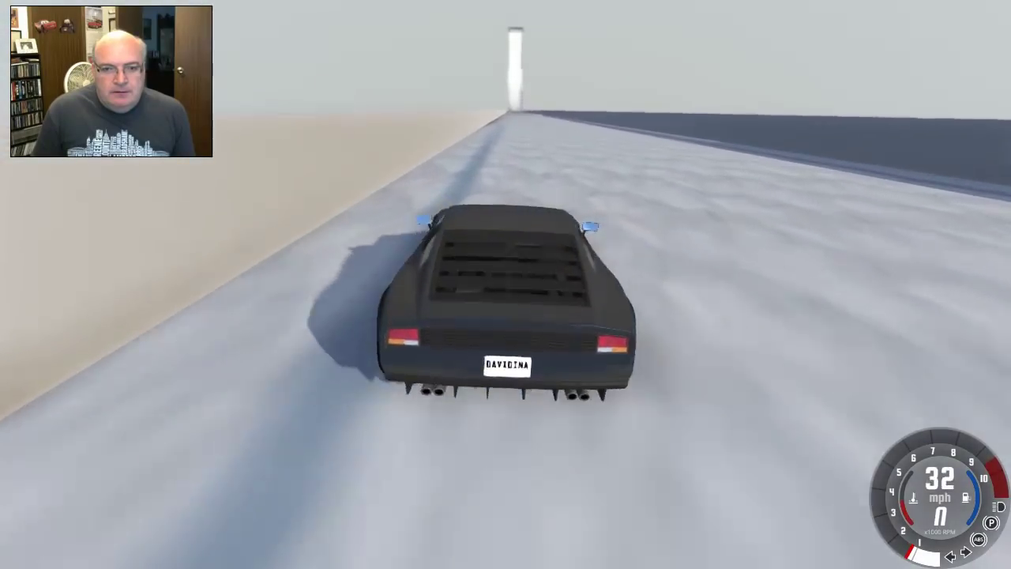
key(Up)
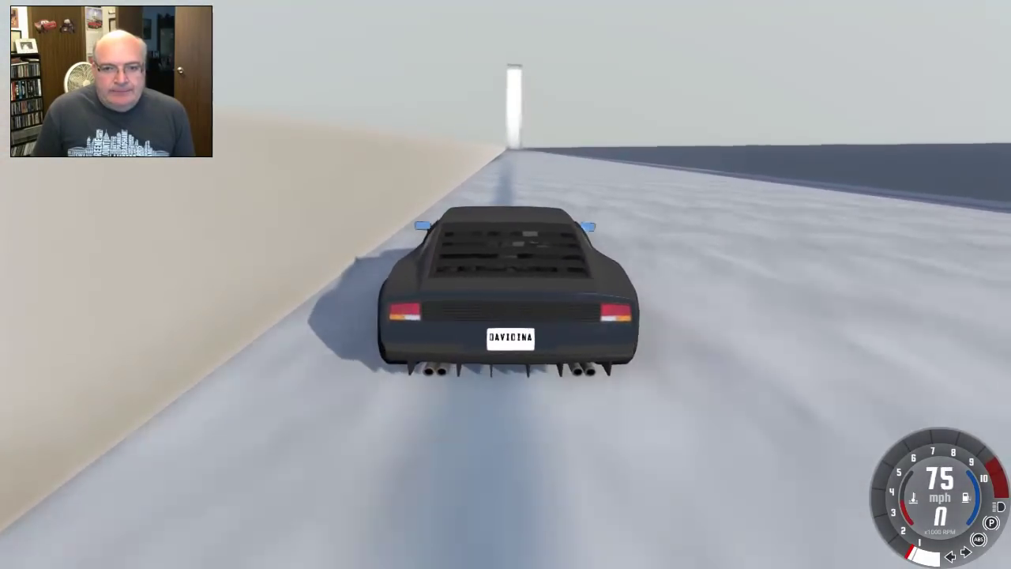
key(Up)
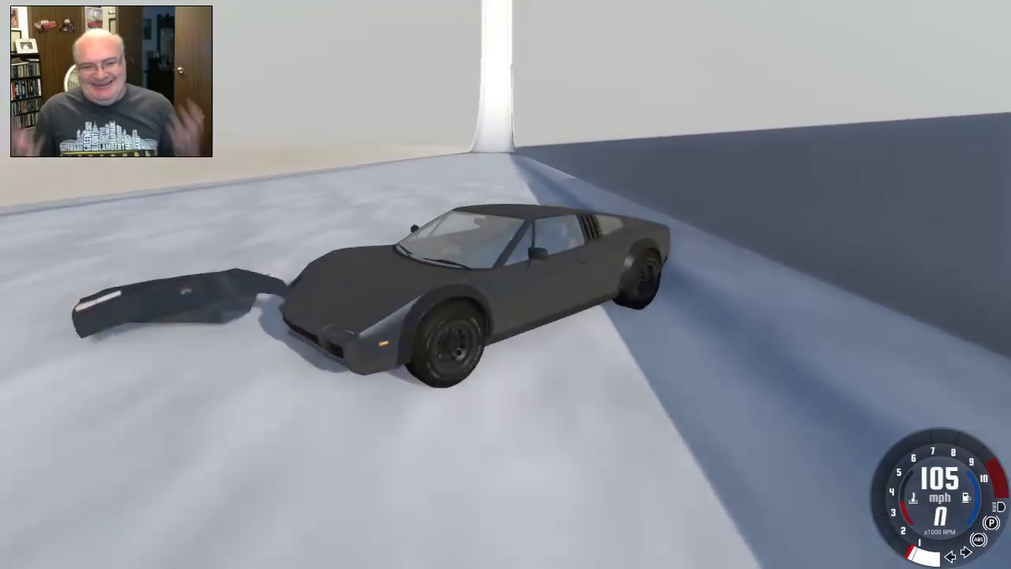
- Reset the Bolide to the start line and cycle to the cockpit and other camera views
key(r)
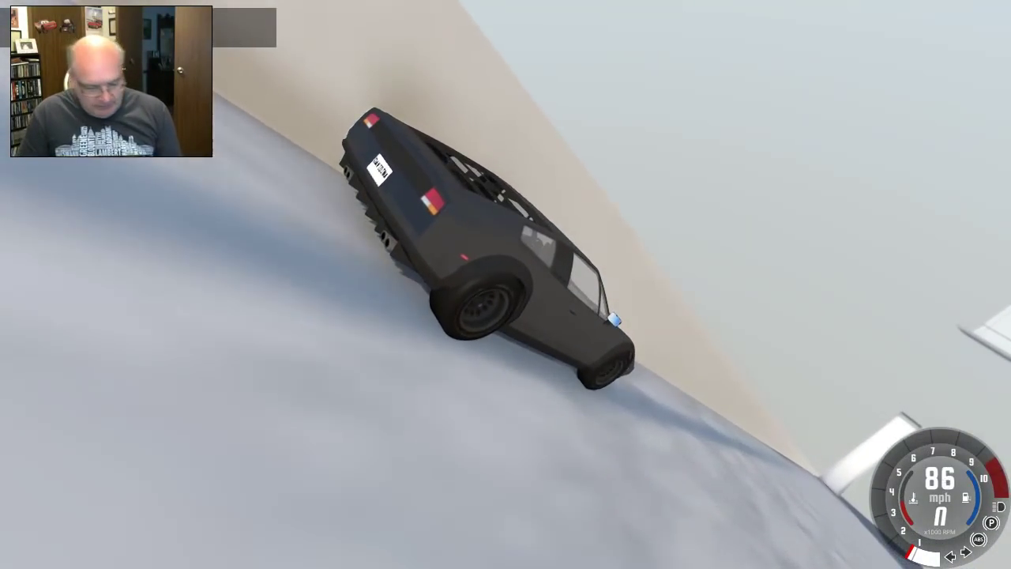
key(c)
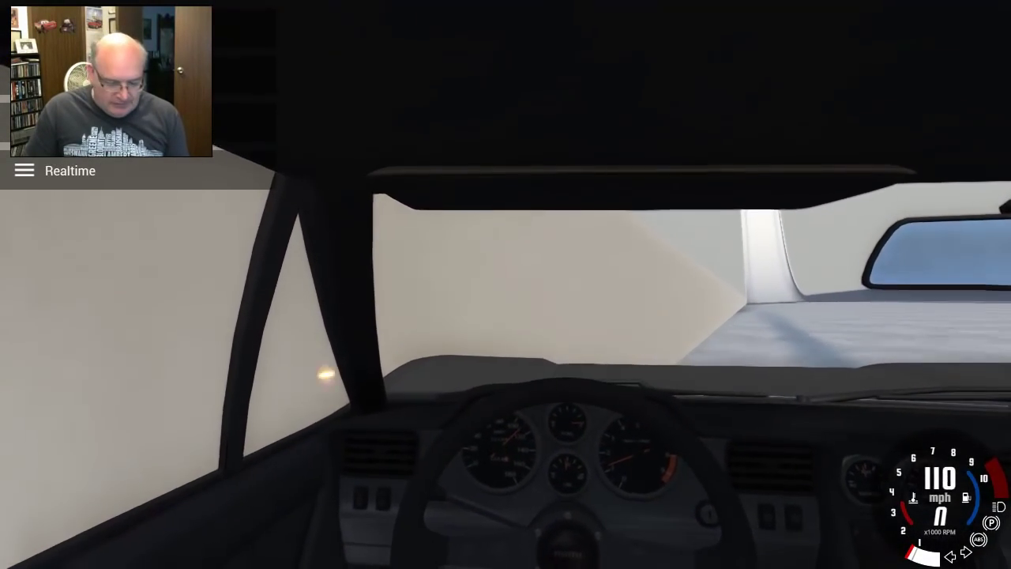
key(c)
key(c)
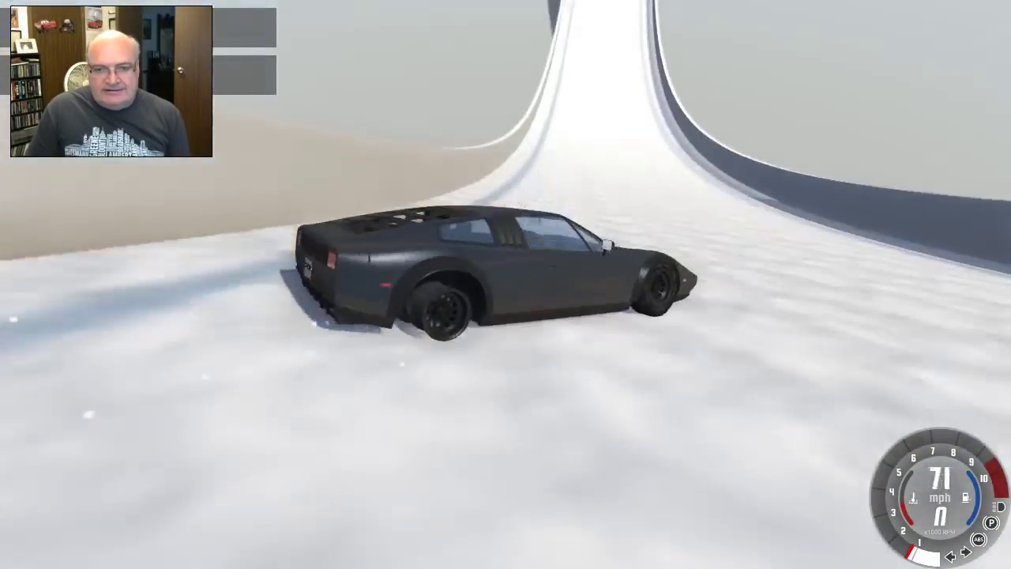
- Cycle camera views while the Bolide crashes into the spiked wall
key(c)
key(c)
key(c)
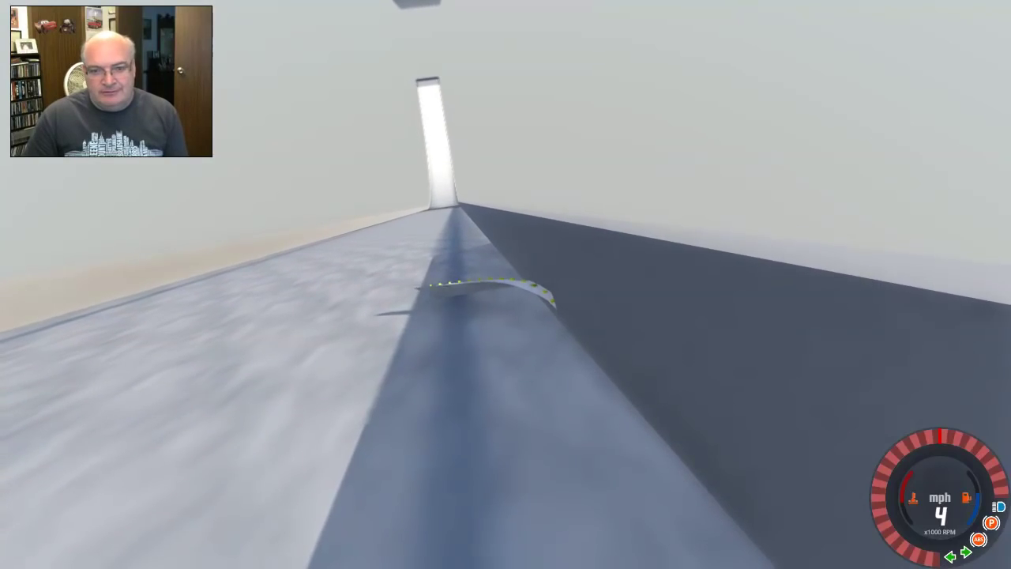
- Reload the Bolide at the start line and drive it toward the START gate
key(r)
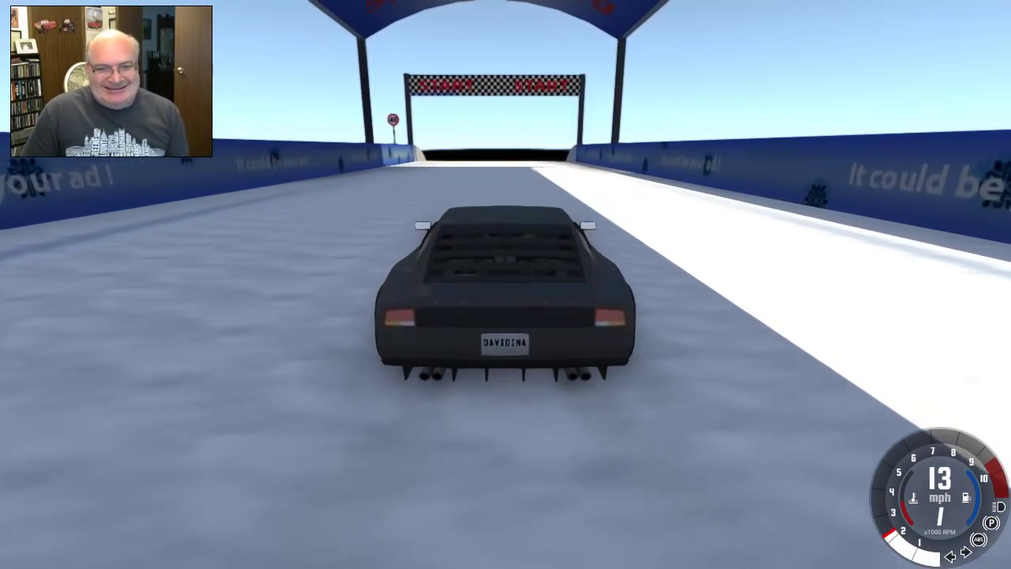
key(Up)
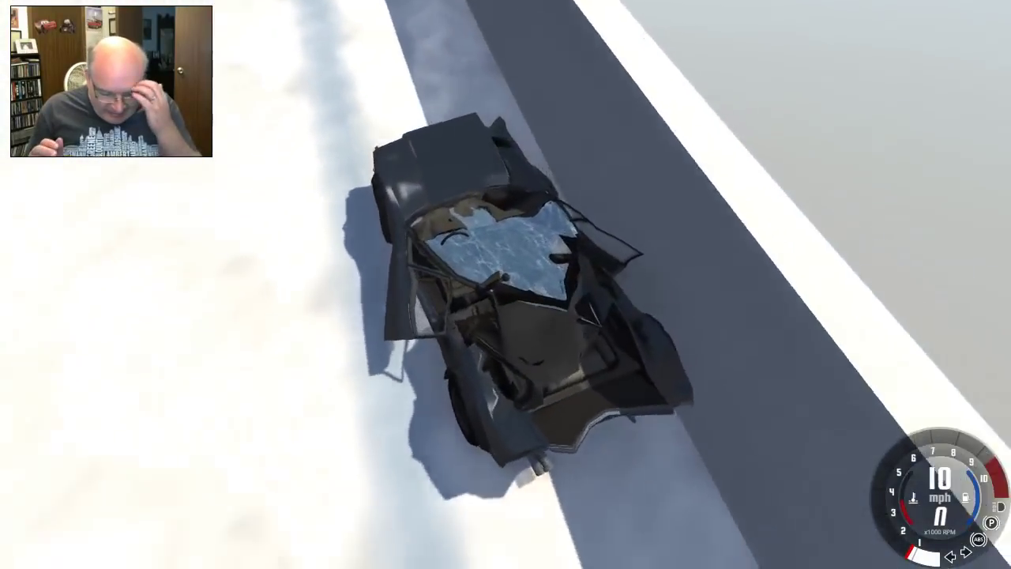
- Repair the Bolide, return it to the start, and speed it through the arch down the slope
key(r)
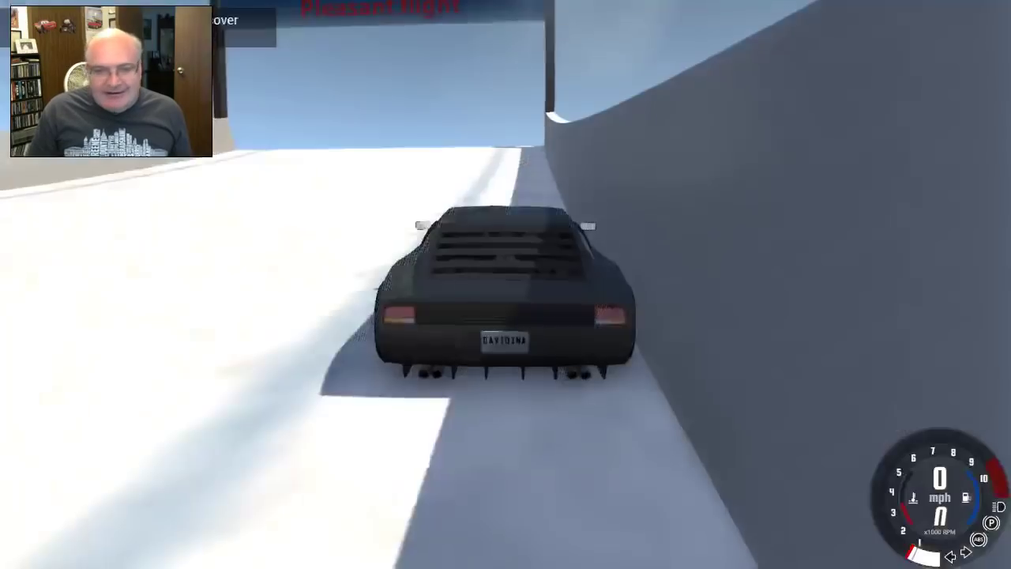
key(r)
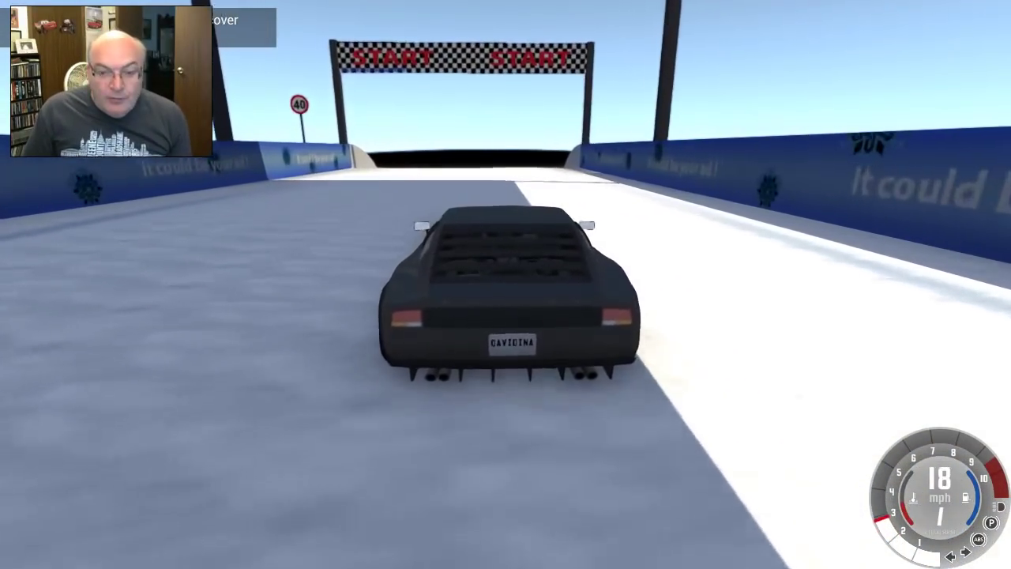
key(Up)
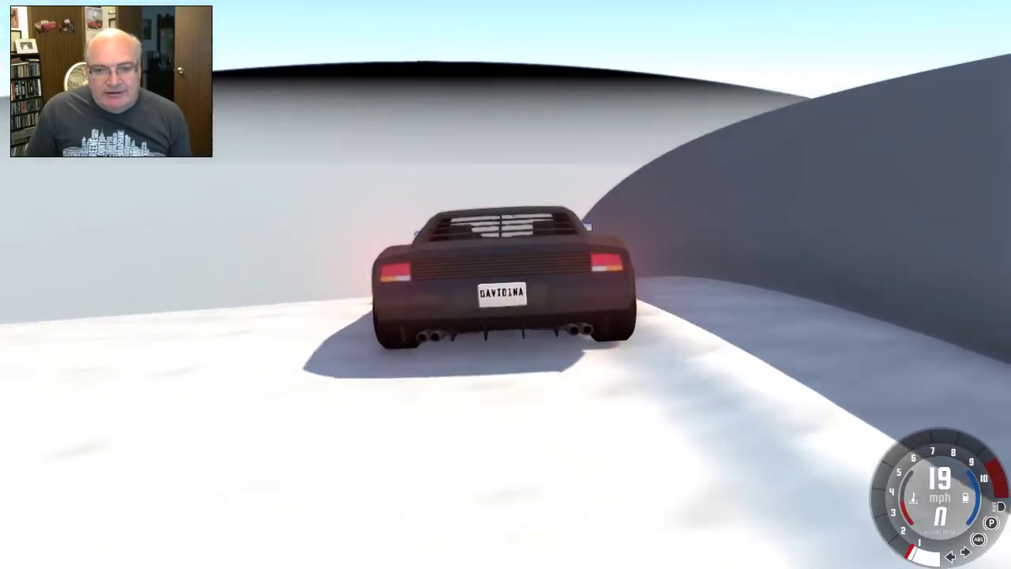
key(Up)
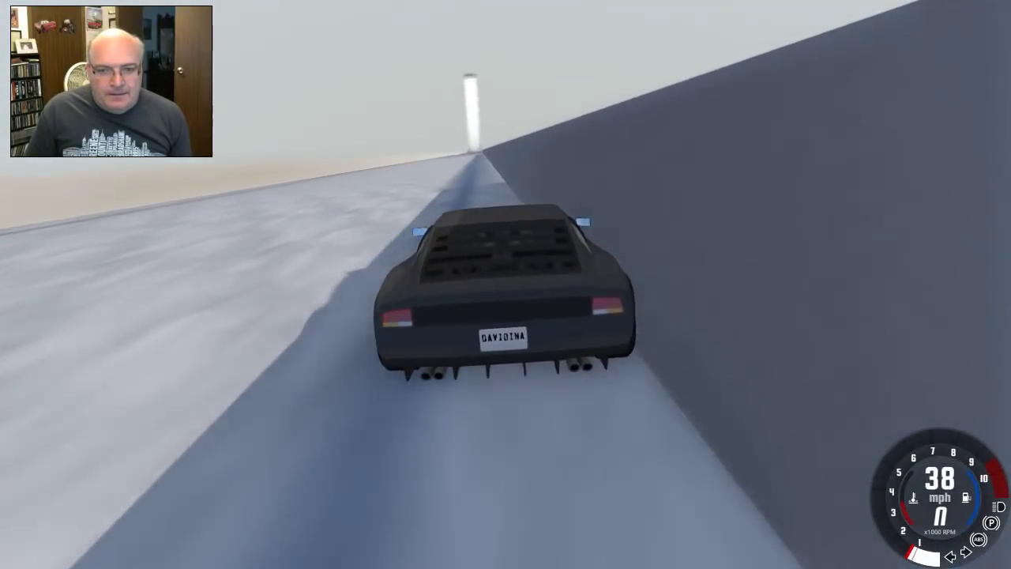
key(Up)
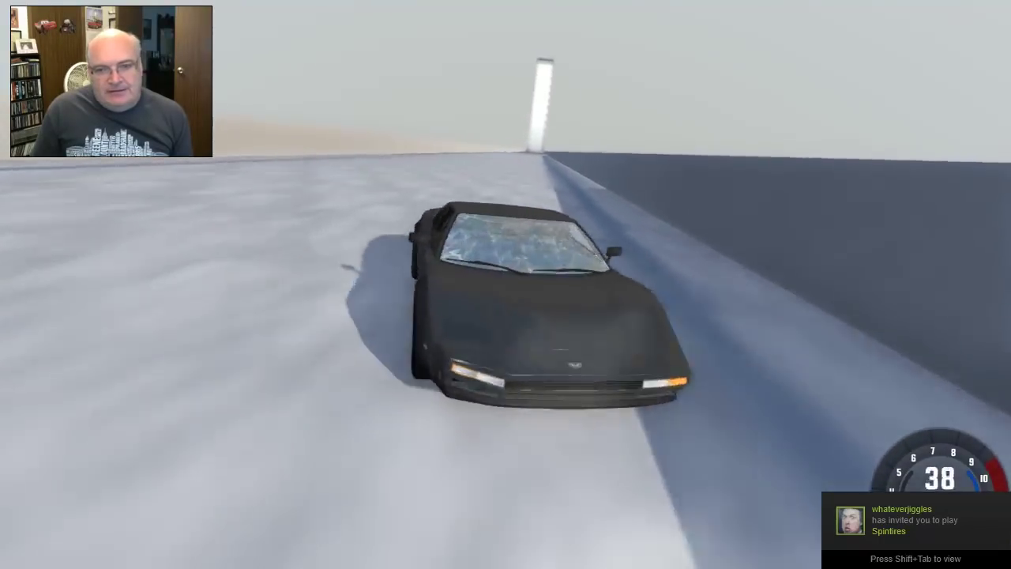
key(Up)
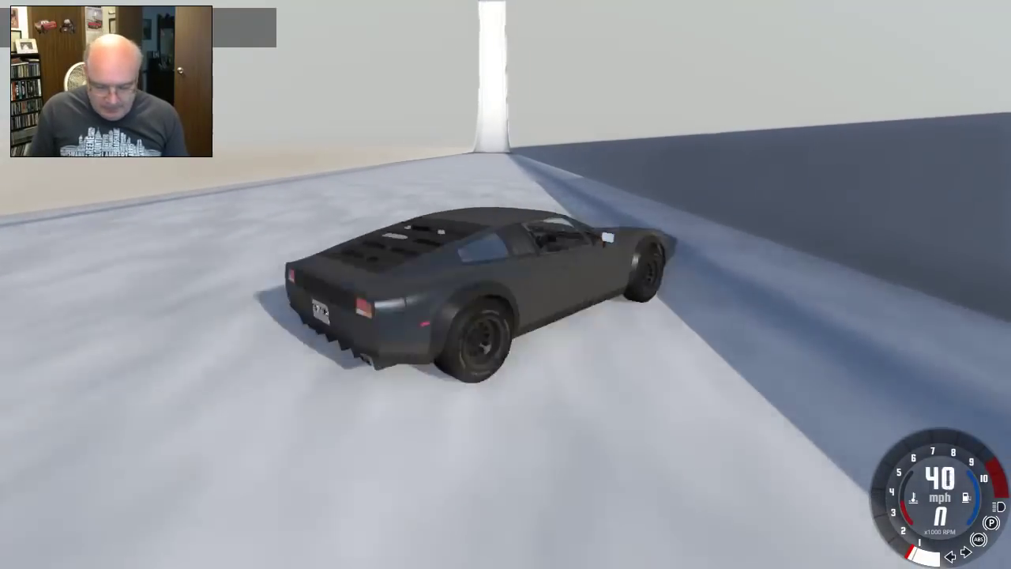
- Reset the Bolide and drive it to the START gate, braking briefly along the track
key(r)
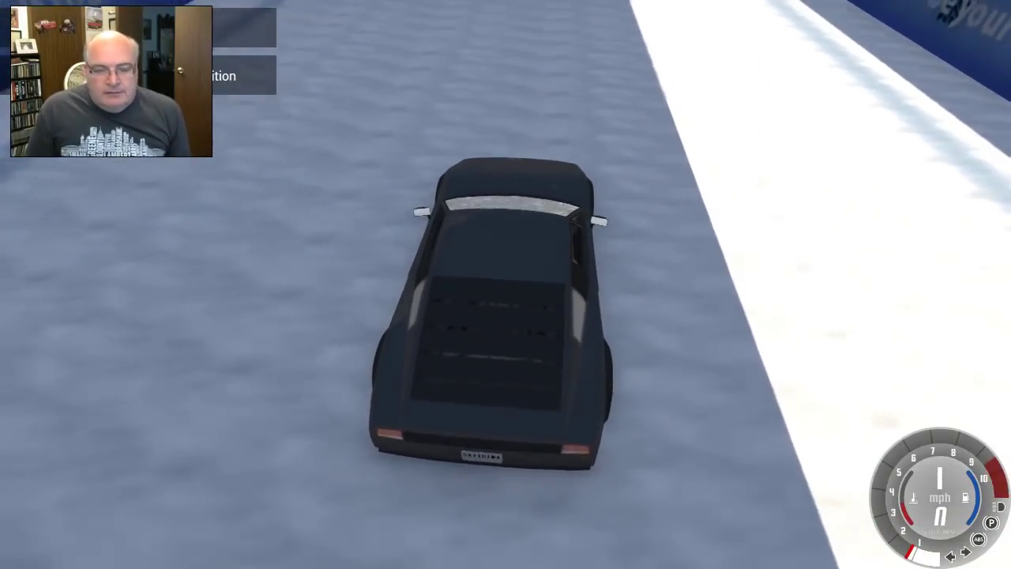
key(Up)
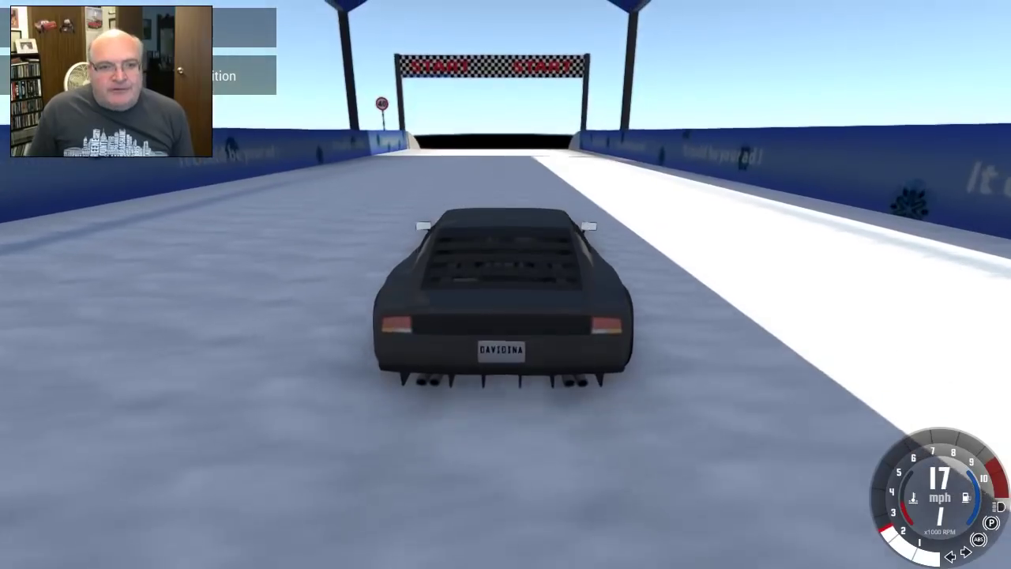
key(Up)
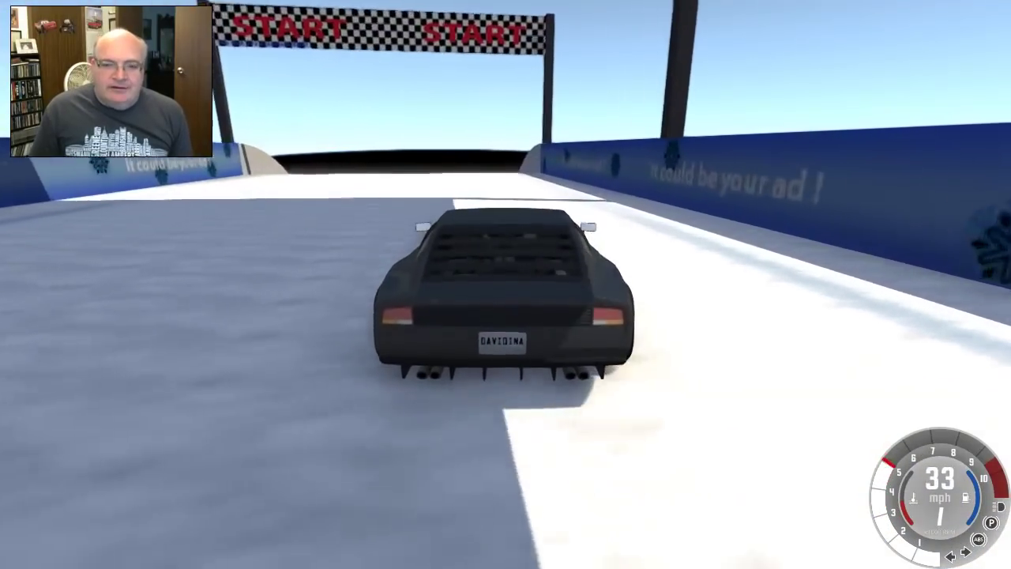
key(Down)
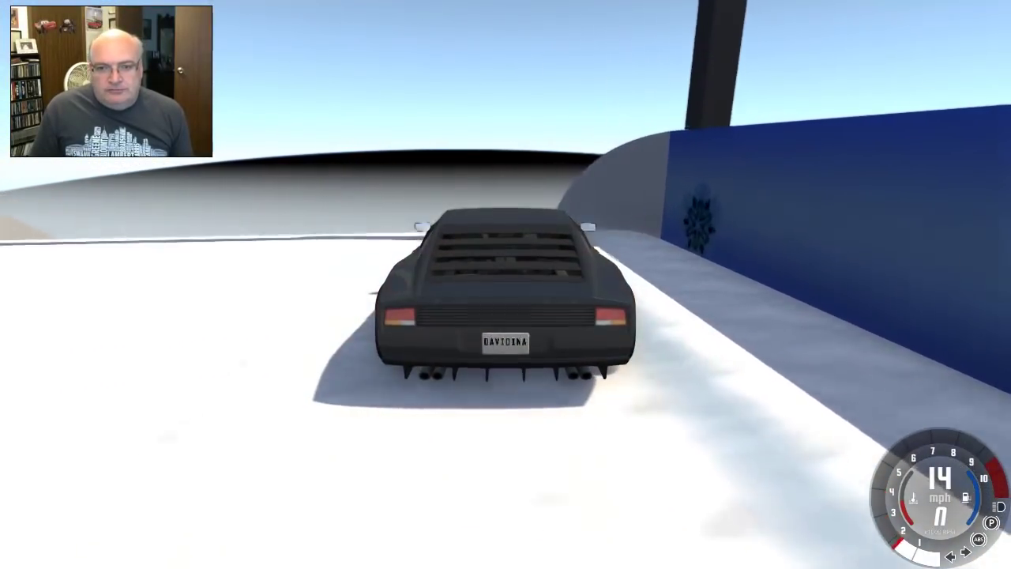
key(Up)
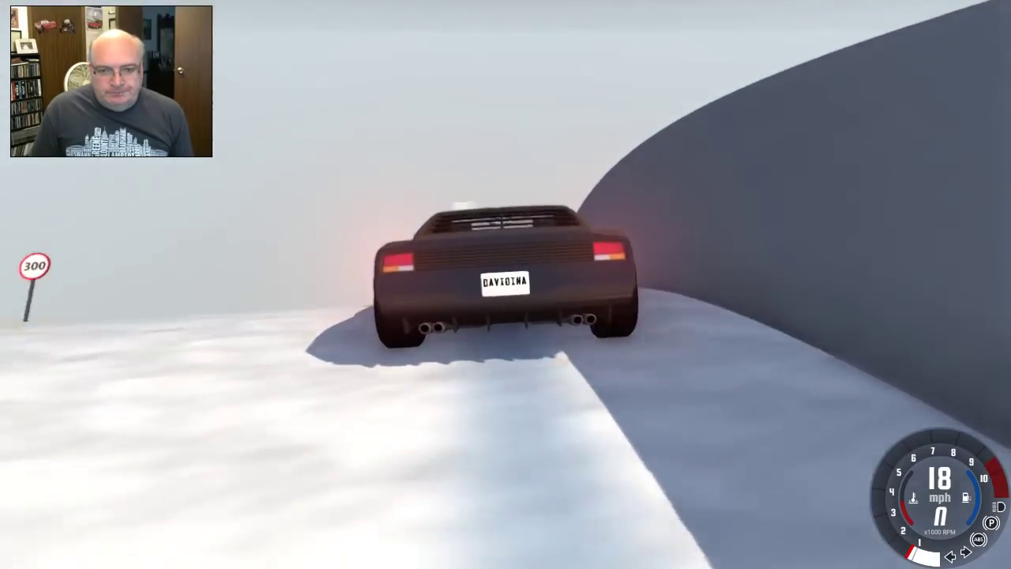
key(Down)
- Accelerate the Bolide down the run to about 129 mph and up onto the banked wall
key(Up)
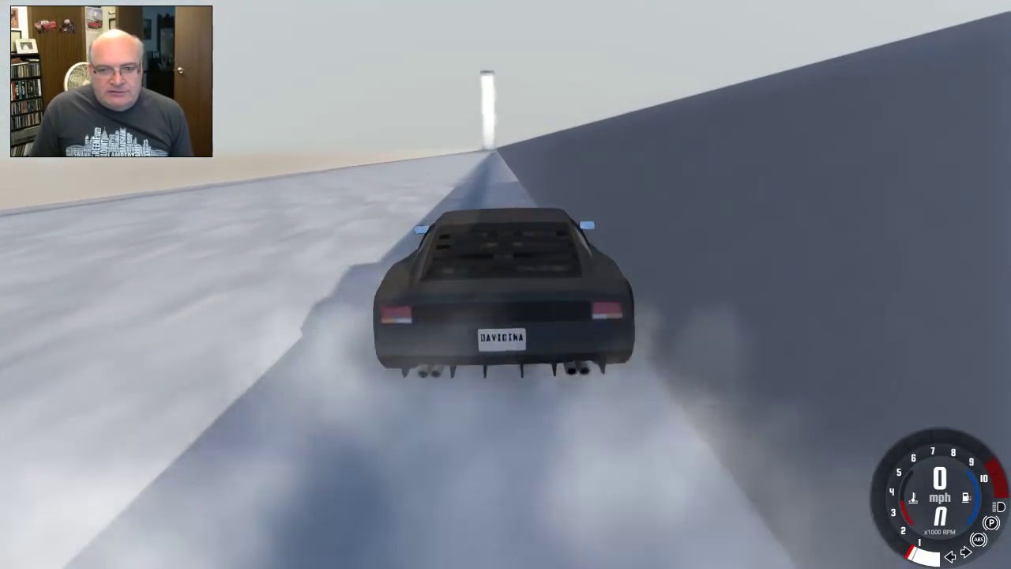
key(Up)
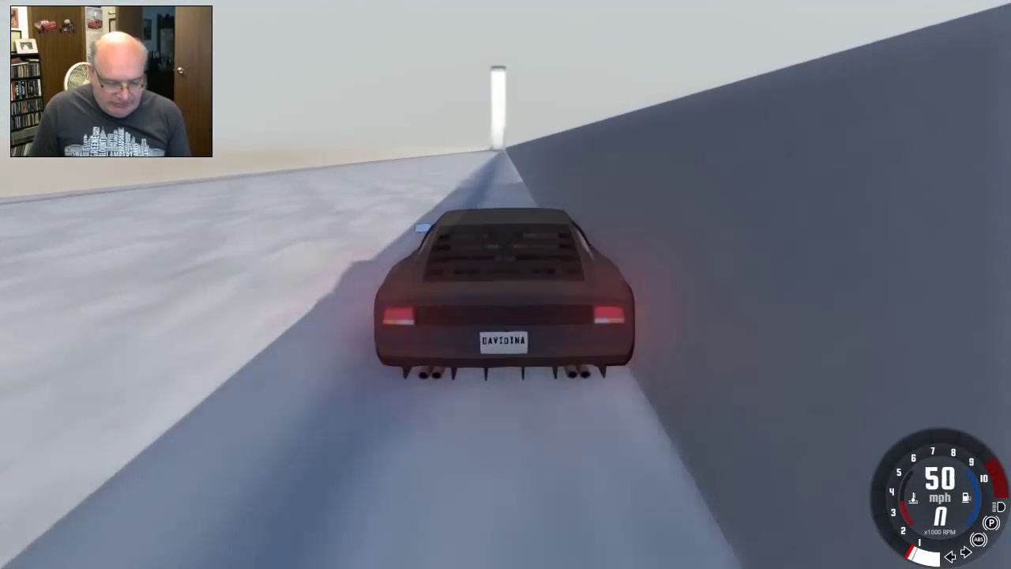
key(Up)
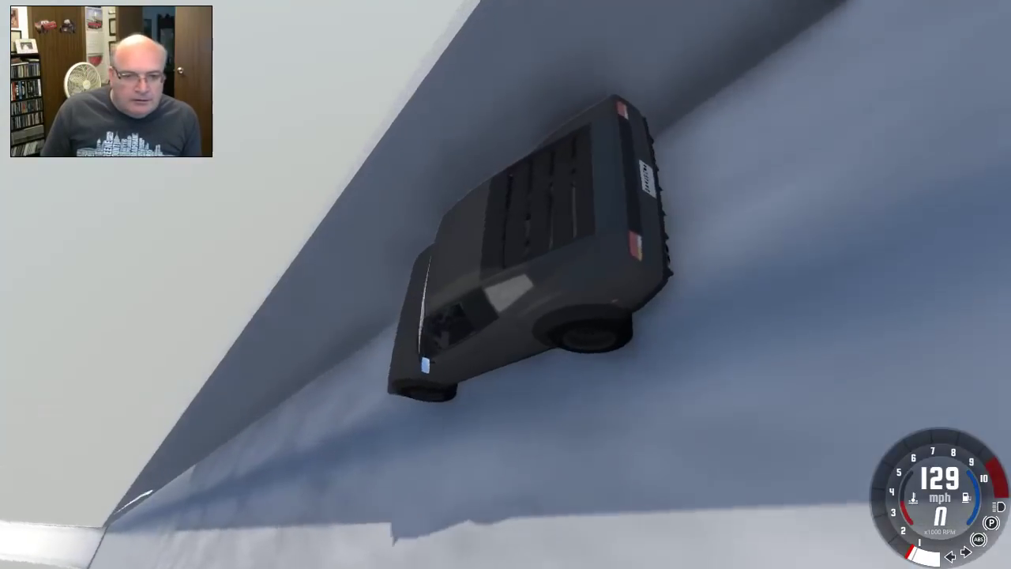